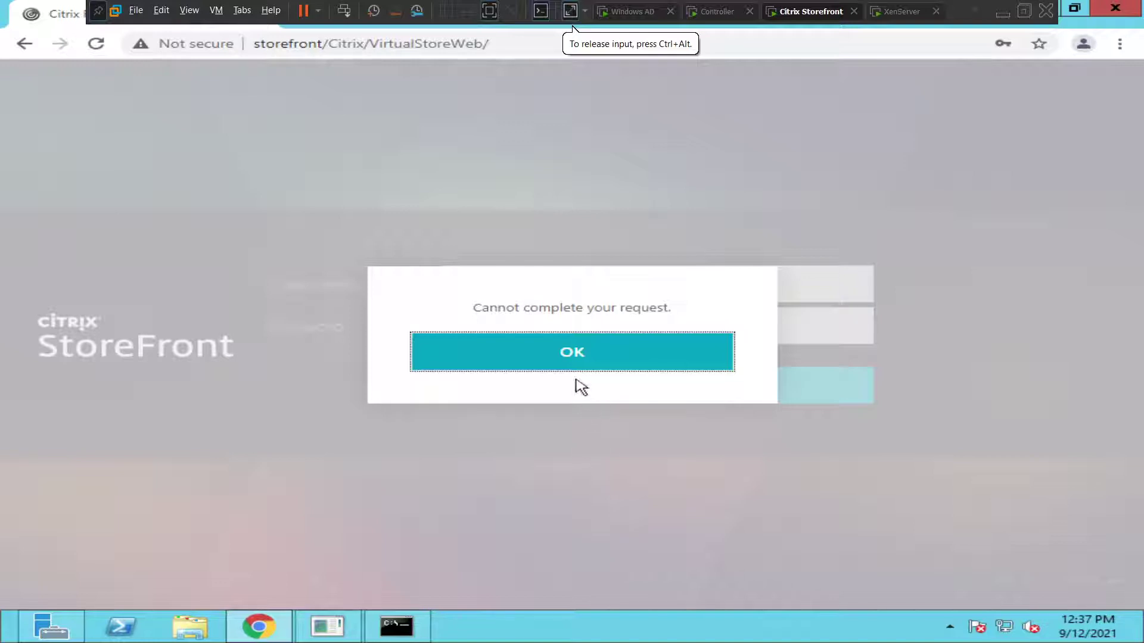
Step: Dismiss the error and log on again with the domain administrator account and its password
{"action": "left_click", "coordinate": [570, 356]}
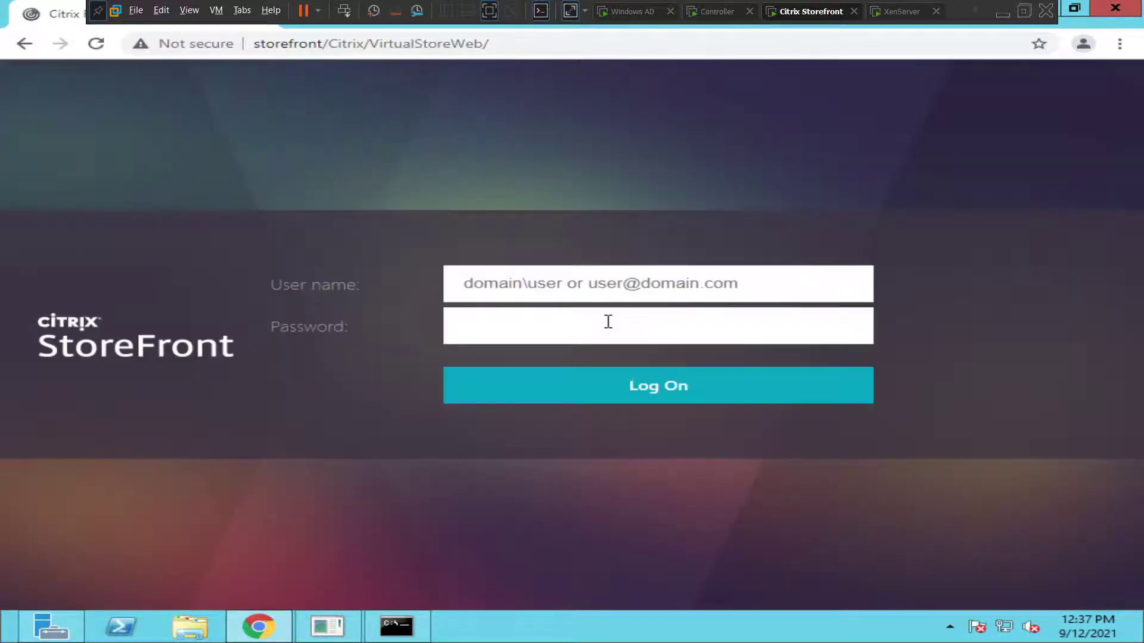
{"action": "left_click", "coordinate": [561, 288]}
{"action": "type", "text": "naresh.d"}
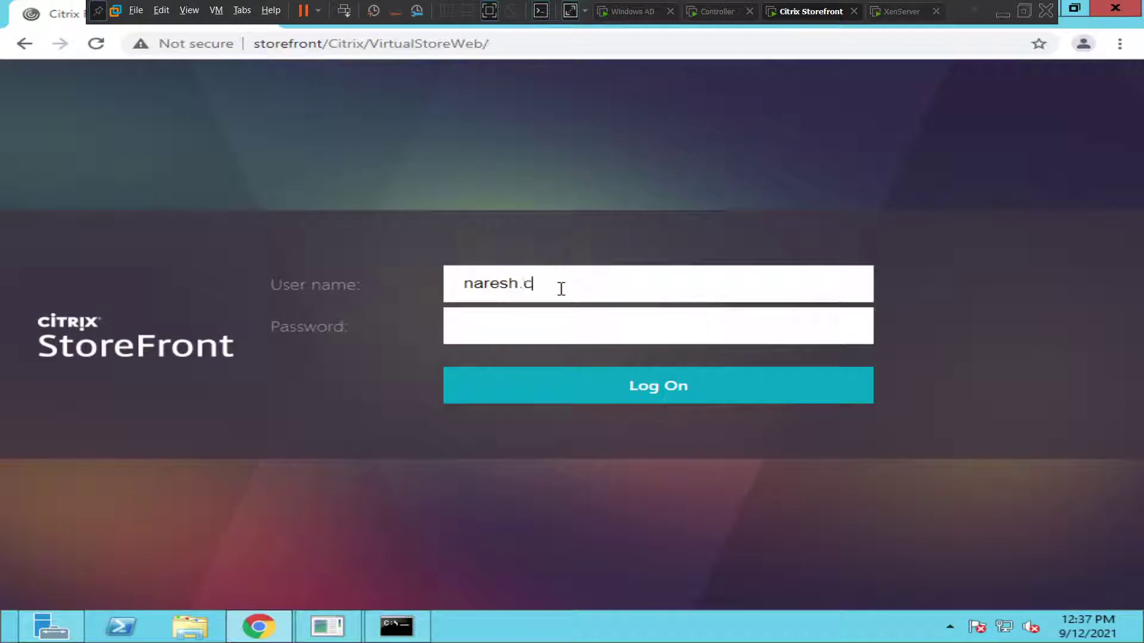
{"action": "type", "text": "om\\administrator"}
{"action": "key", "text": "Tab"}
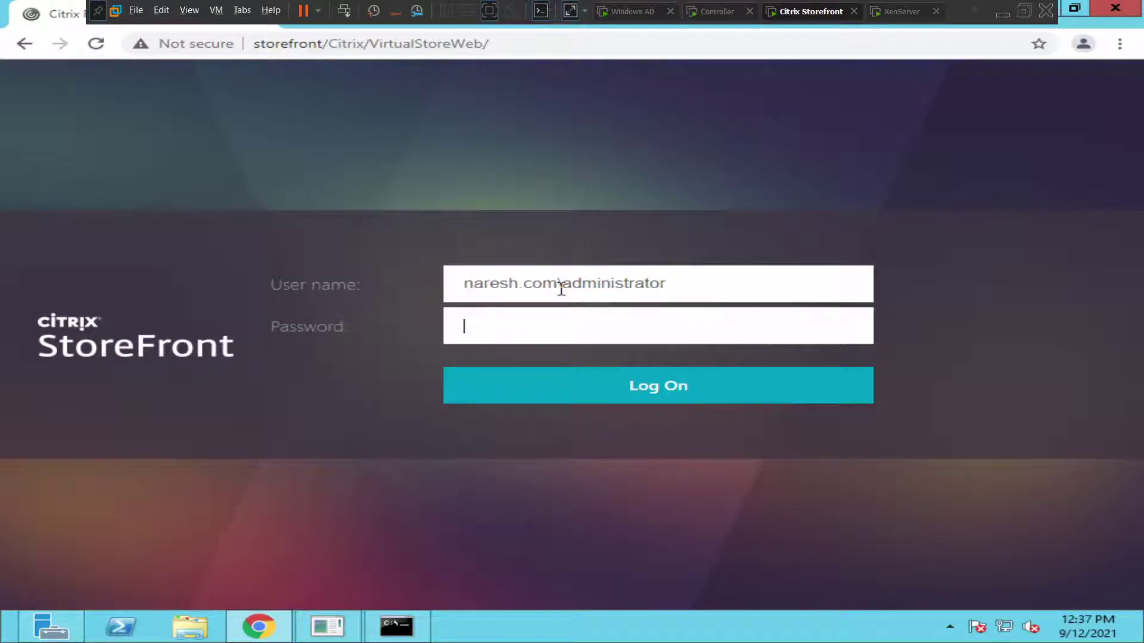
{"action": "type", "text": "Password123"}
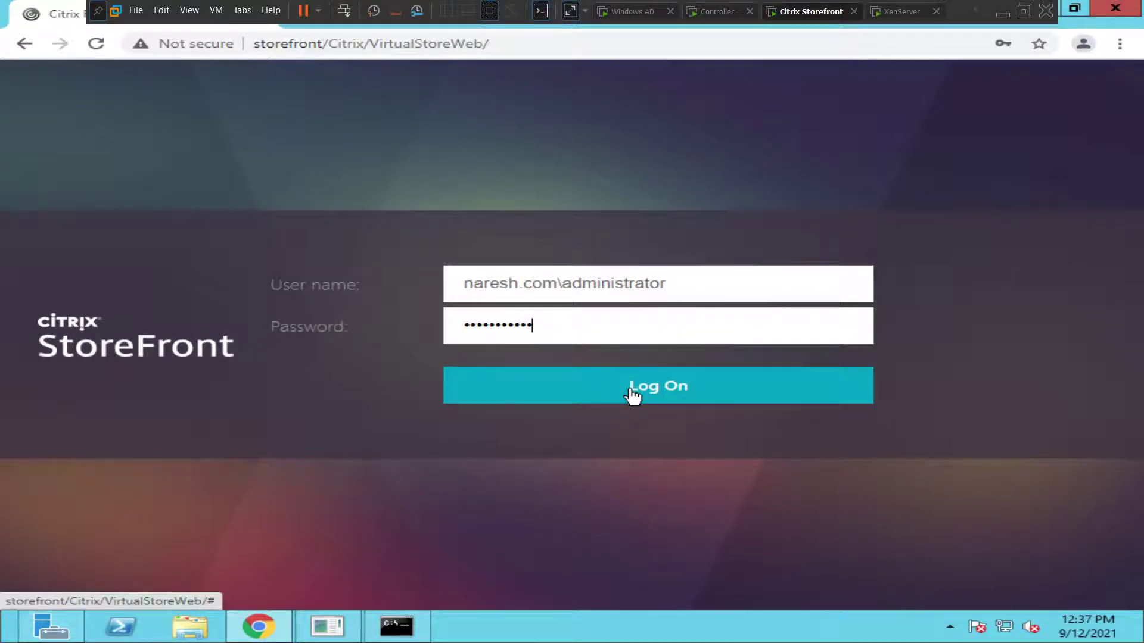
{"action": "left_click", "coordinate": [633, 395]}
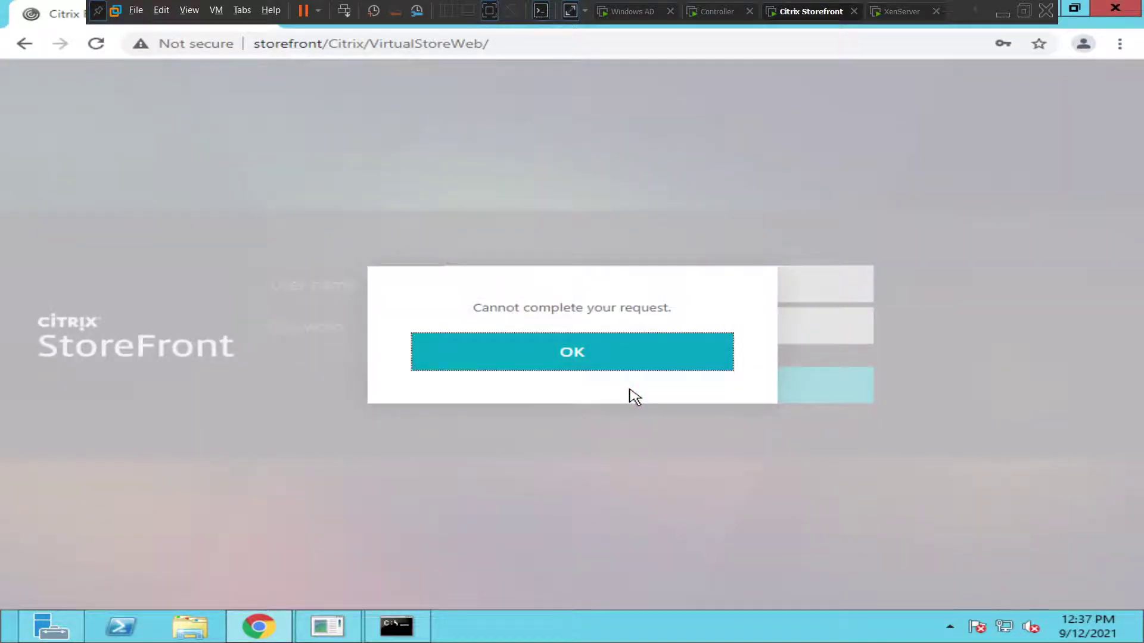
Step: Log on as the citrixuser domain account, then dismiss the save-password offer and the error
{"action": "left_click", "coordinate": [567, 358]}
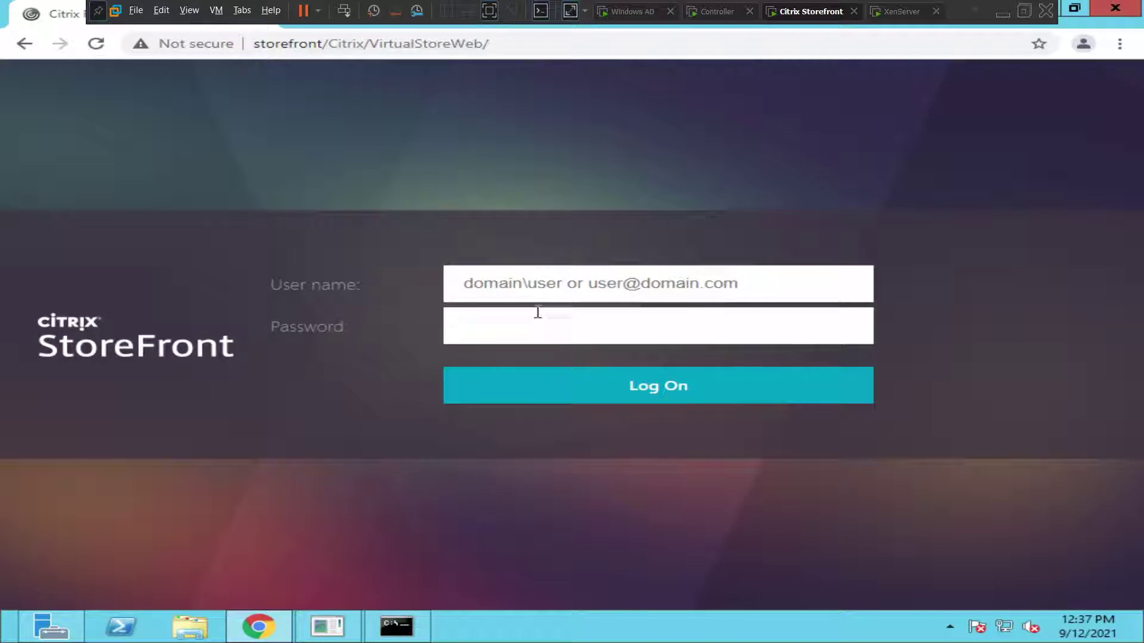
{"action": "type", "text": "naresh.com"}
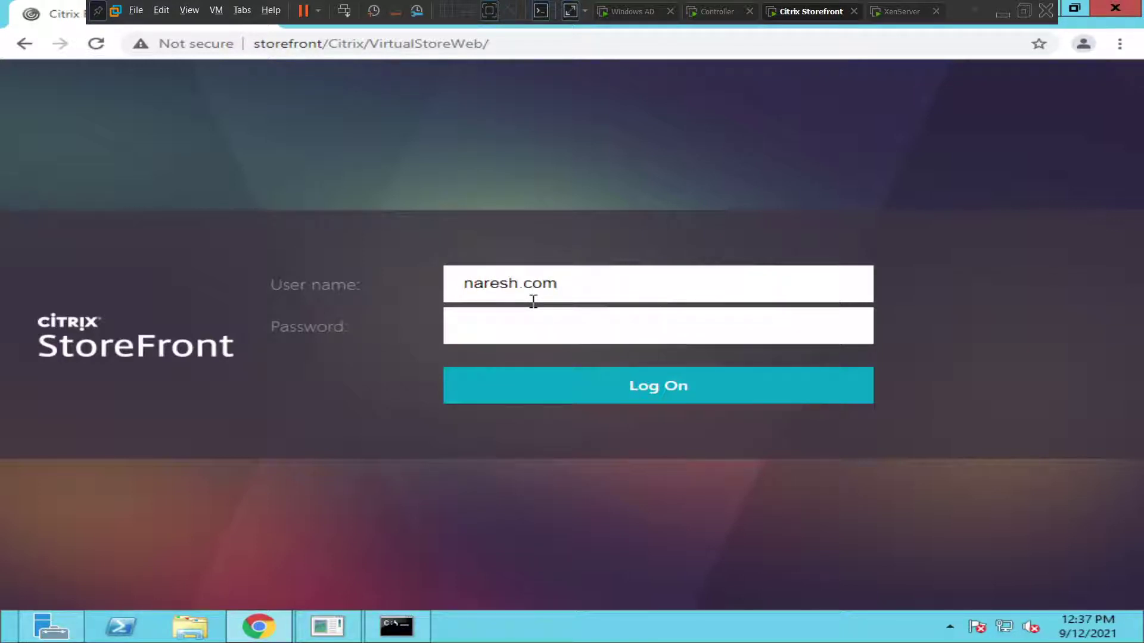
{"action": "type", "text": "\\citrixuser"}
{"action": "key", "text": "Tab"}
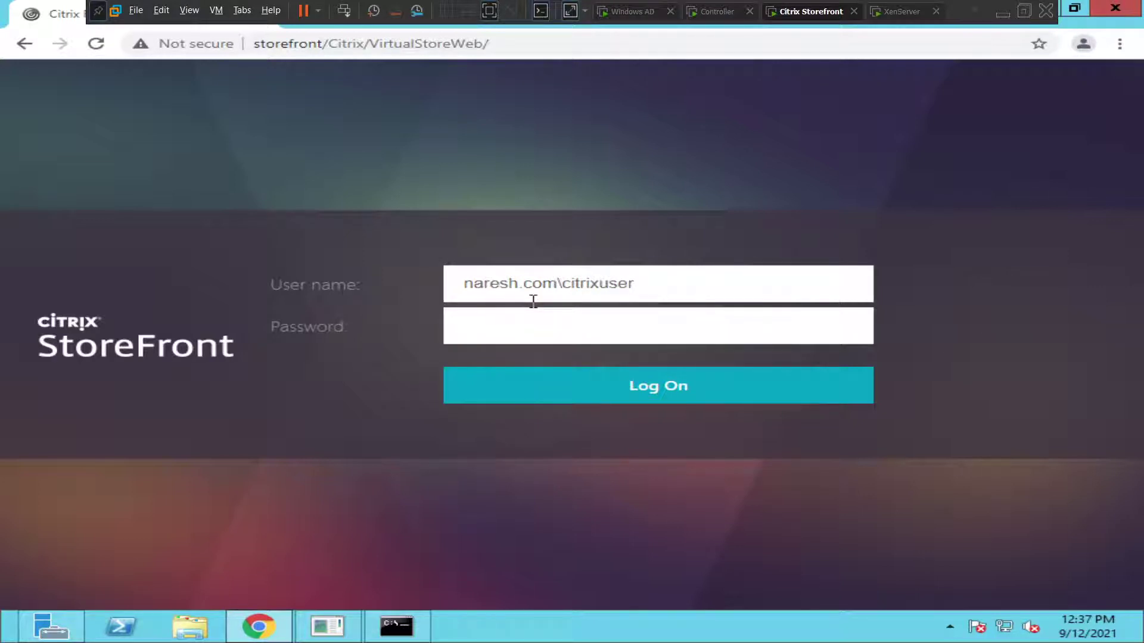
{"action": "type", "text": "******"}
{"action": "left_click", "coordinate": [603, 390]}
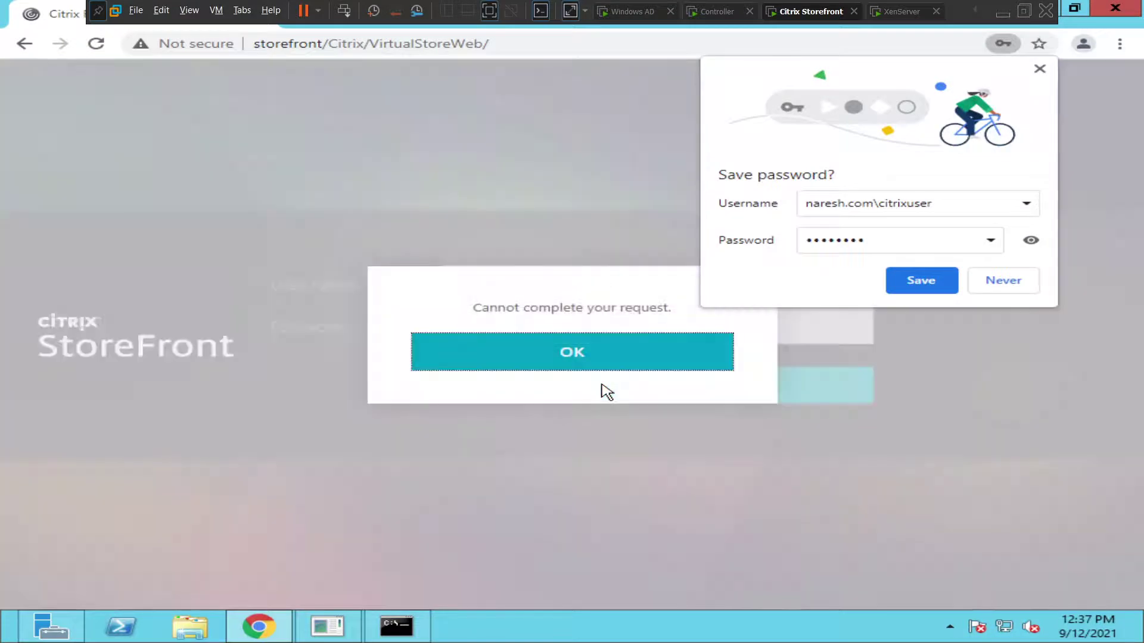
{"action": "left_click", "coordinate": [1039, 69]}
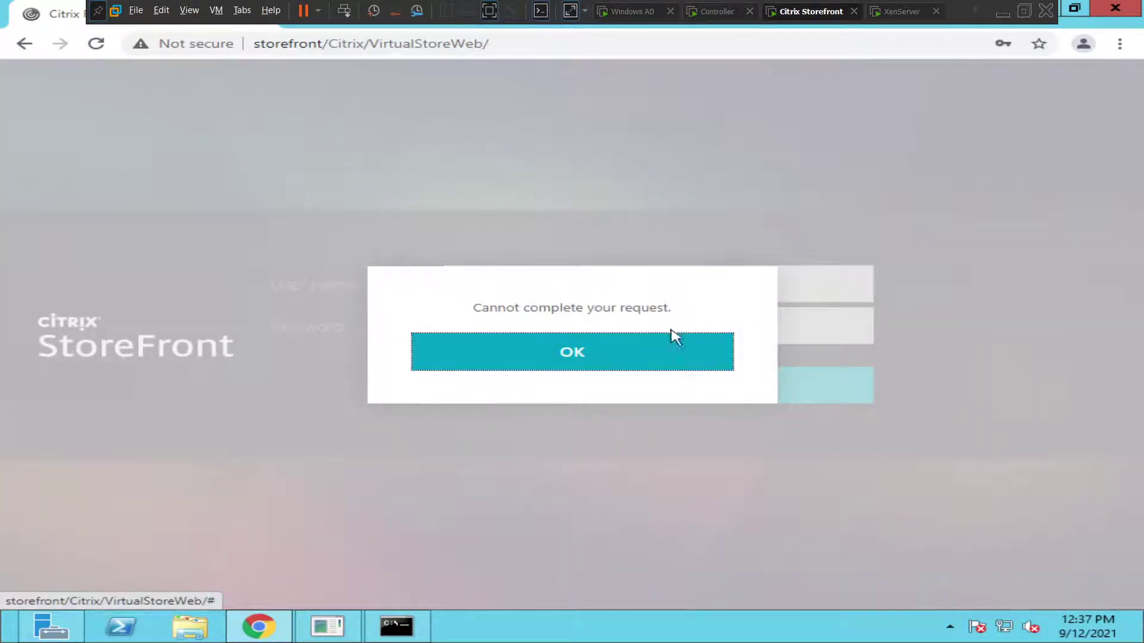
{"action": "left_click", "coordinate": [623, 356]}
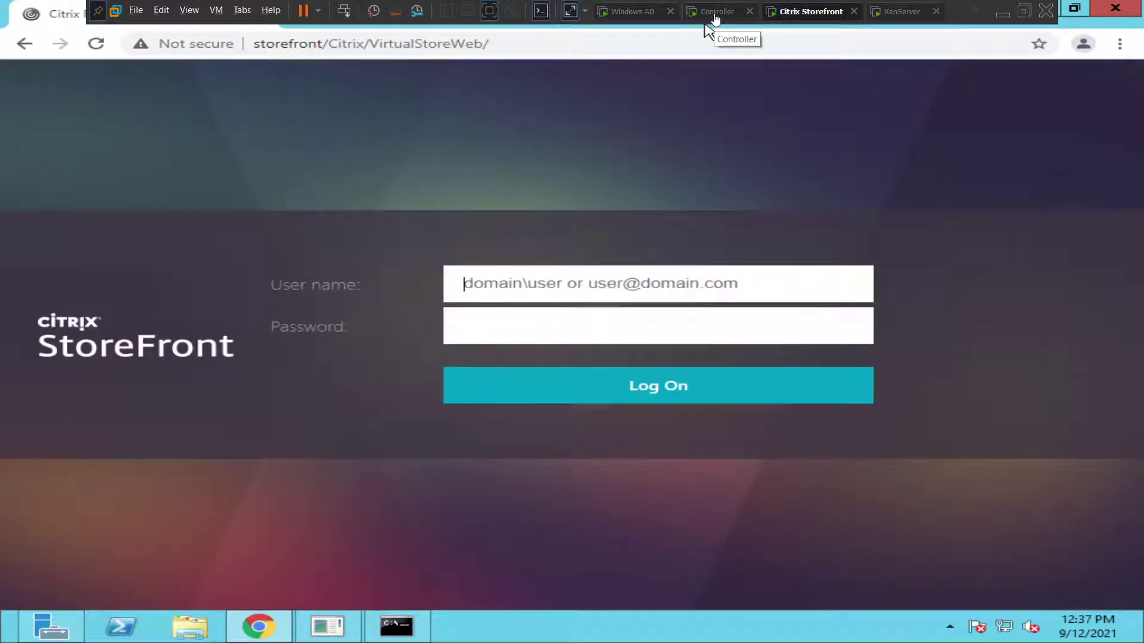
Step: On the Controller VM, attempt the domain administrator logon in IE and clear the error
{"action": "left_click", "coordinate": [714, 20]}
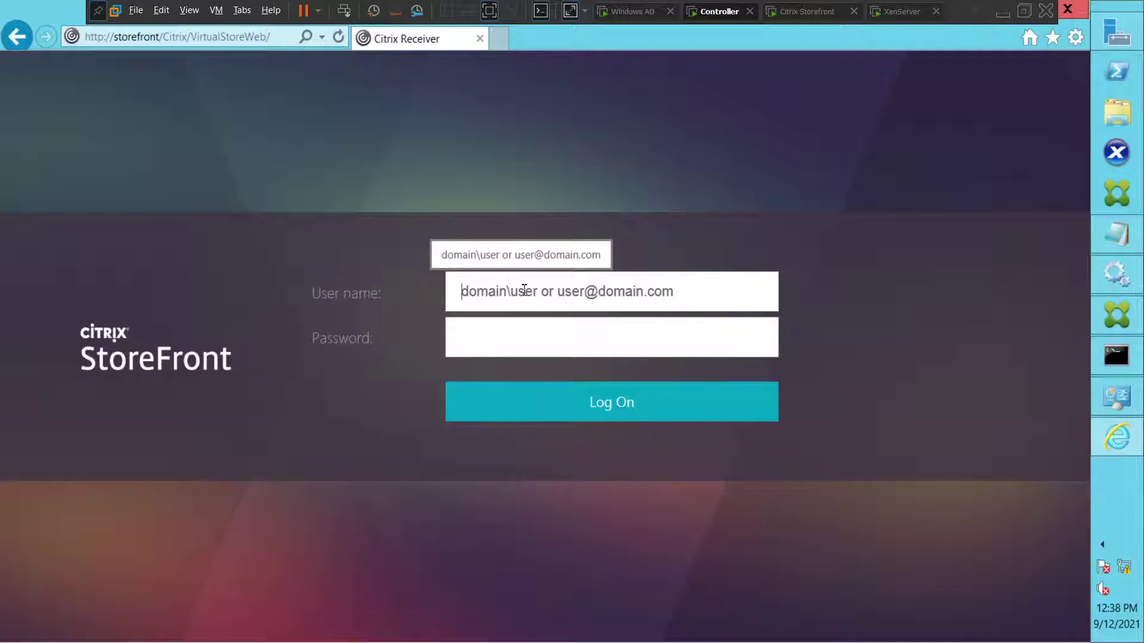
{"action": "type", "text": "naresh"}
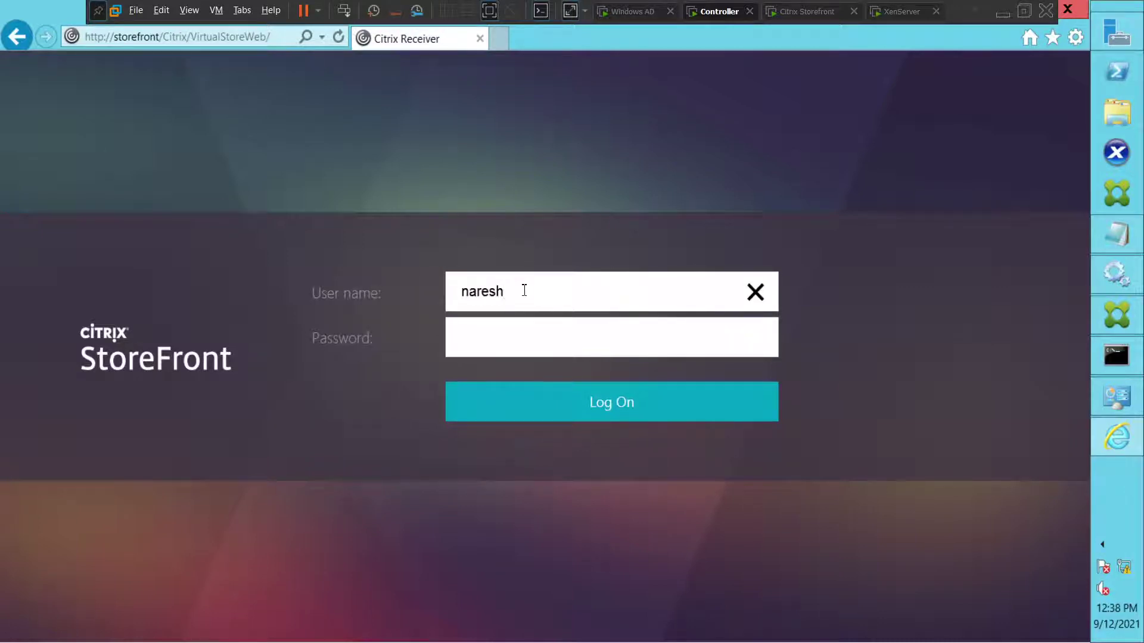
{"action": "type", "text": ".com\\administrat"}
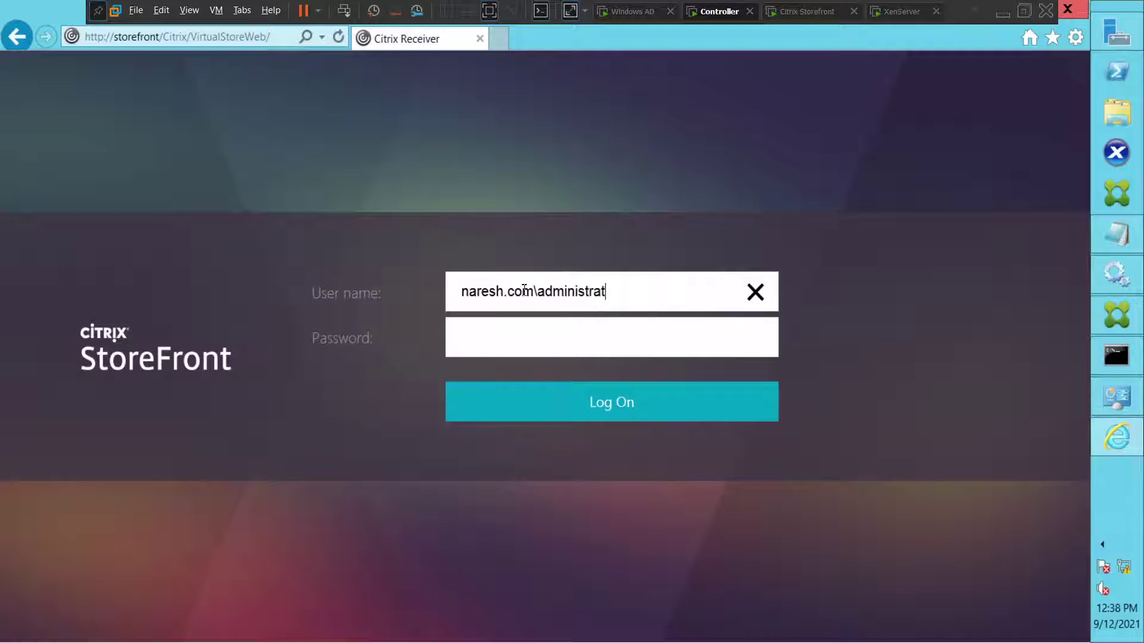
{"action": "type", "text": "or"}
{"action": "key", "text": "Tab"}
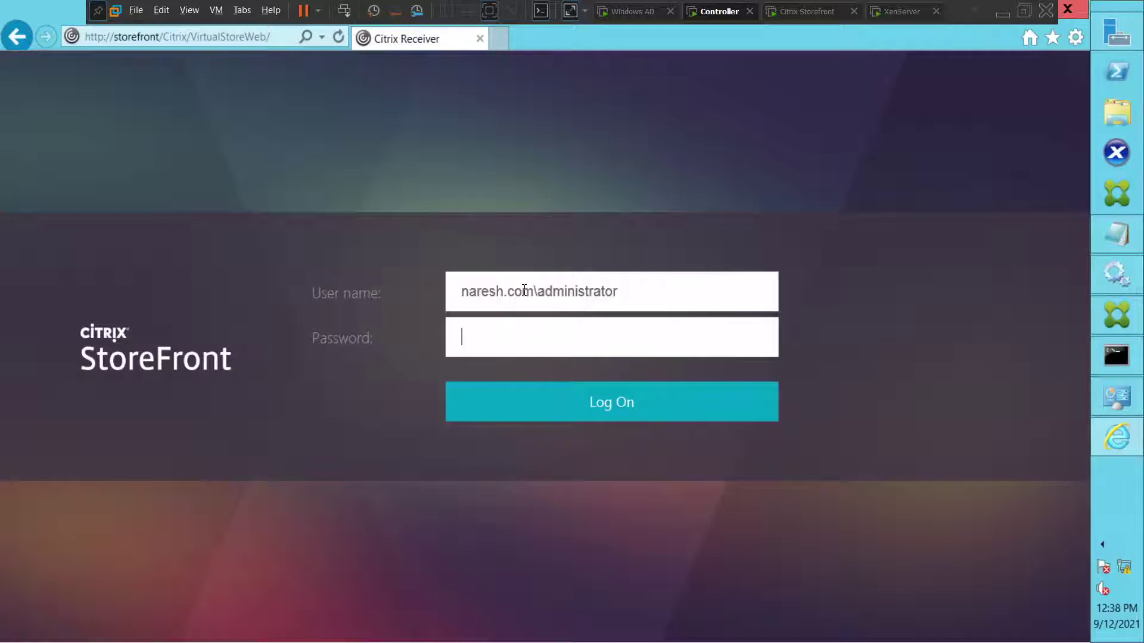
{"action": "type", "text": "******"}
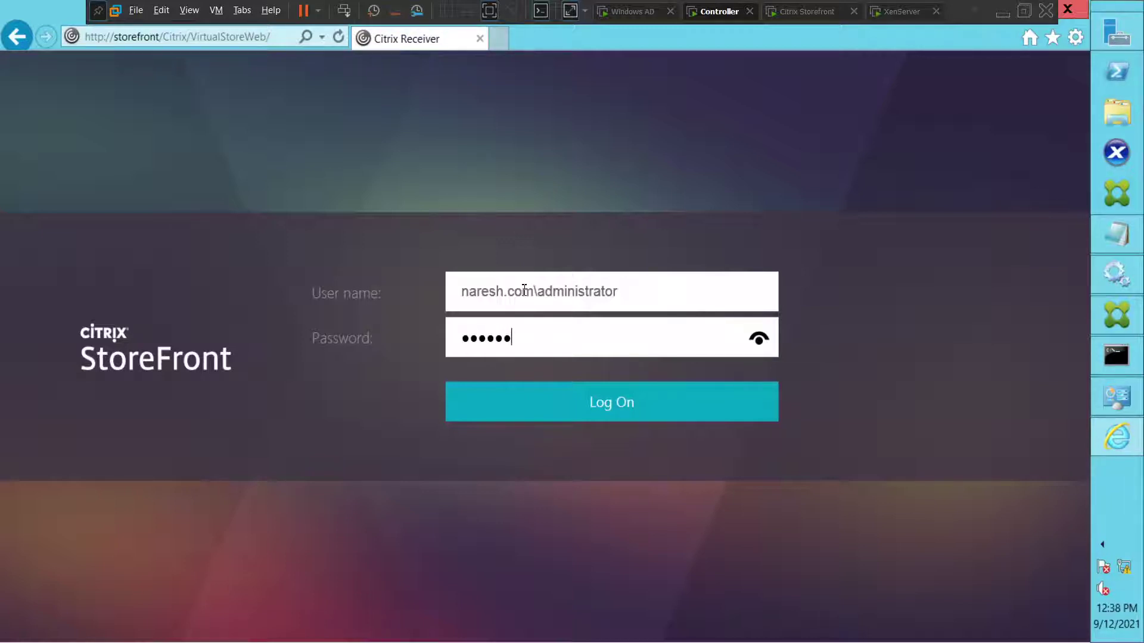
{"action": "type", "text": "*****"}
{"action": "left_click", "coordinate": [567, 416]}
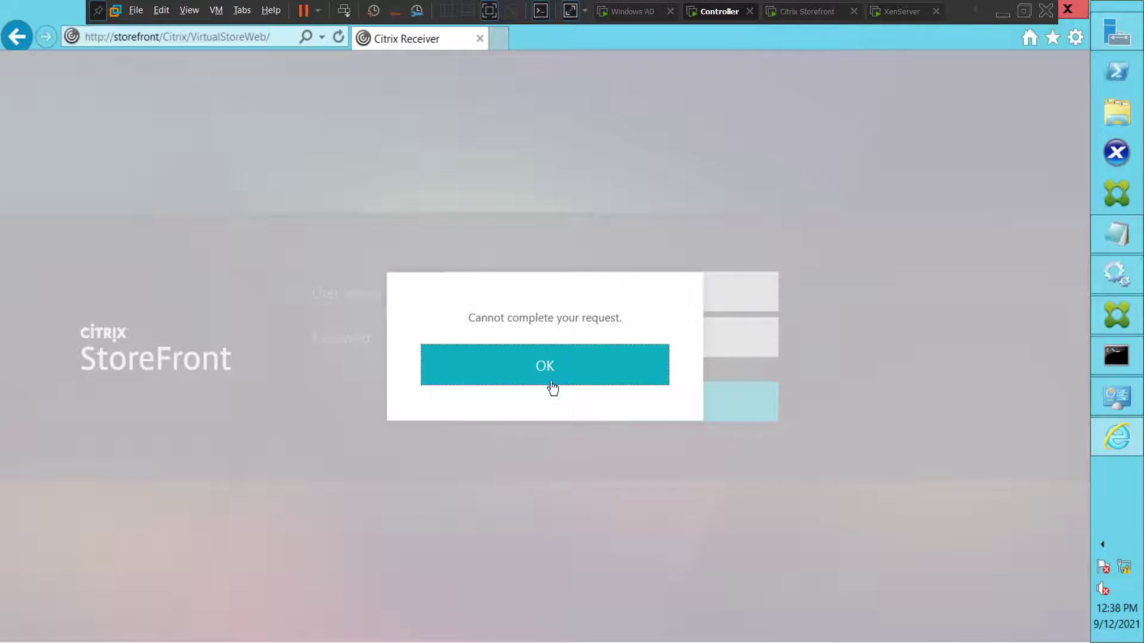
{"action": "left_click", "coordinate": [546, 374]}
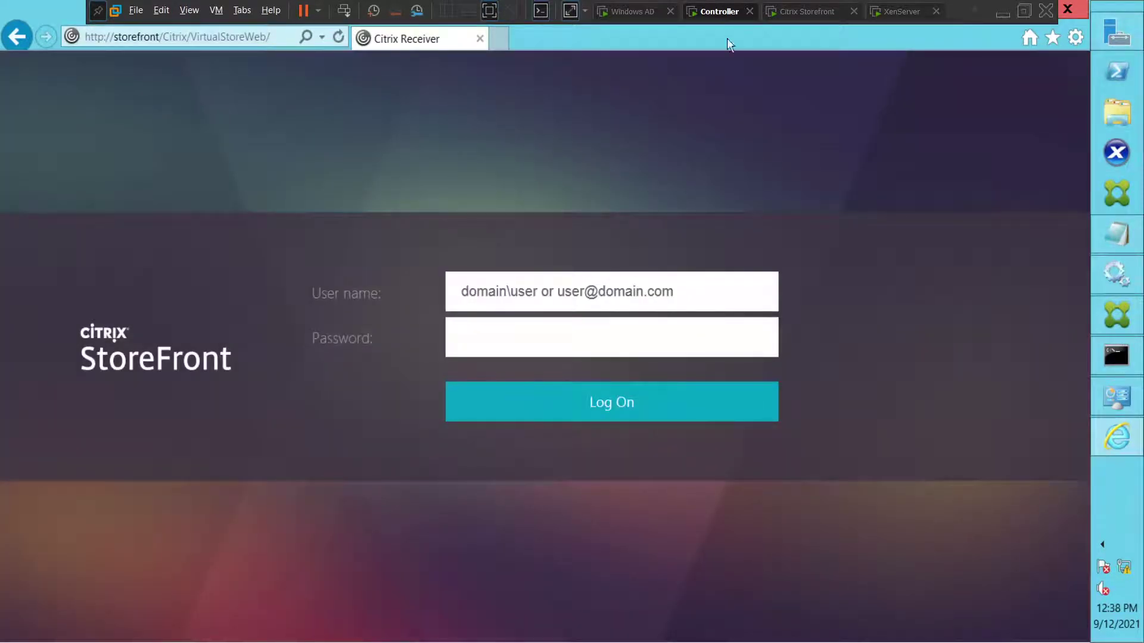
Step: On the StoreFront VM, search 'eventvwr' from the Start screen and launch Event Viewer
{"action": "left_click", "coordinate": [795, 13]}
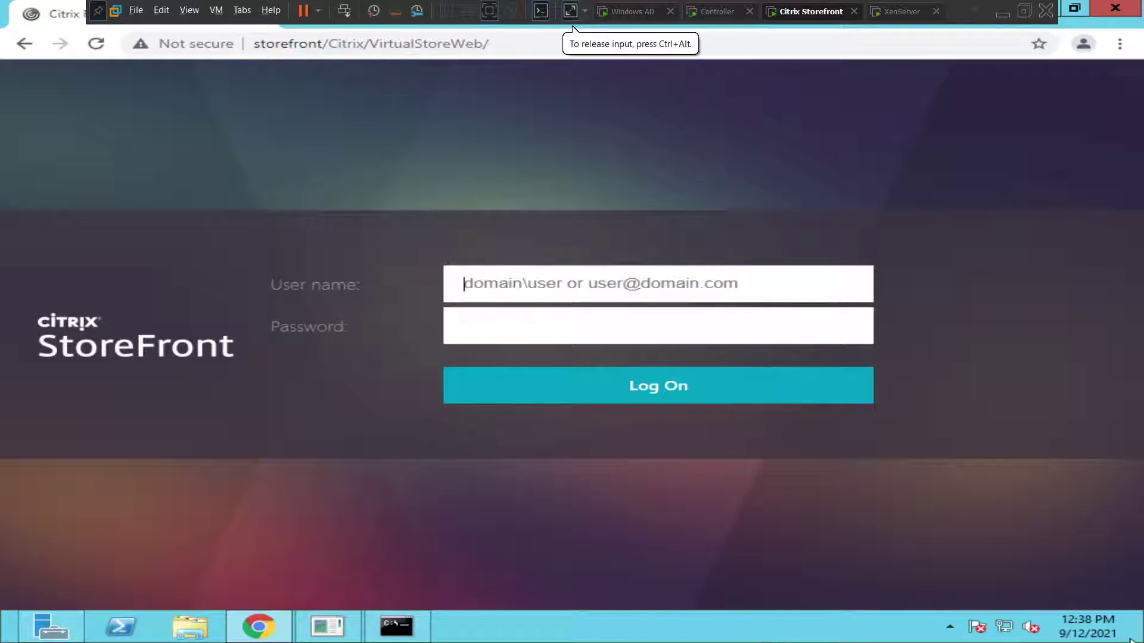
{"action": "mouse_move", "coordinate": [1130, 640]}
{"action": "left_click", "coordinate": [1095, 231]}
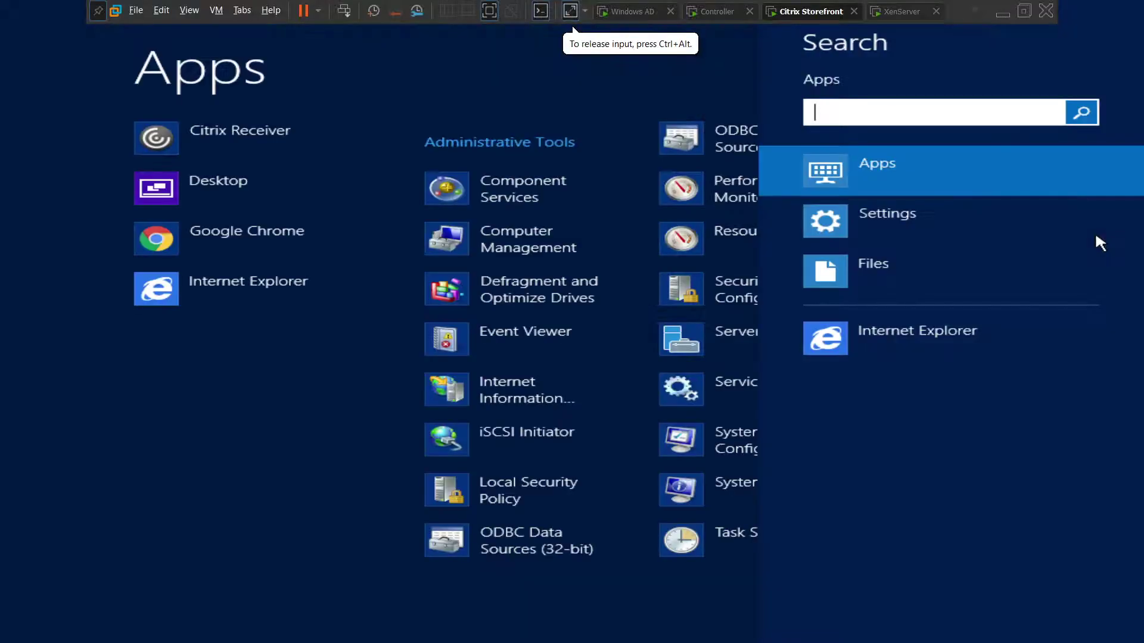
{"action": "type", "text": "eventvwr"}
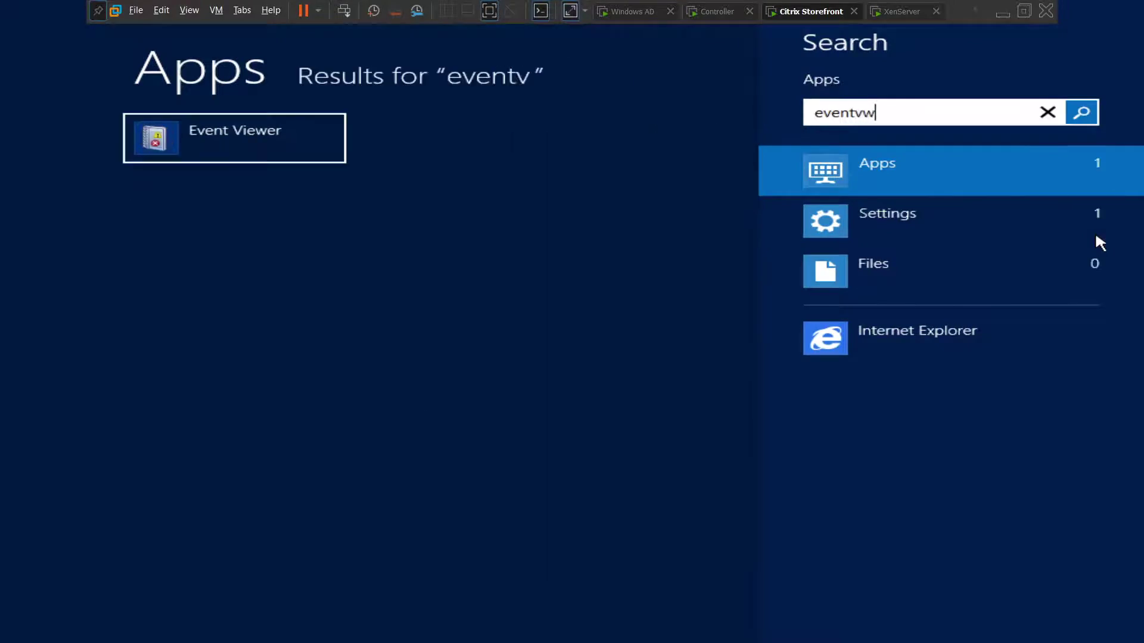
{"action": "left_click", "coordinate": [286, 147]}
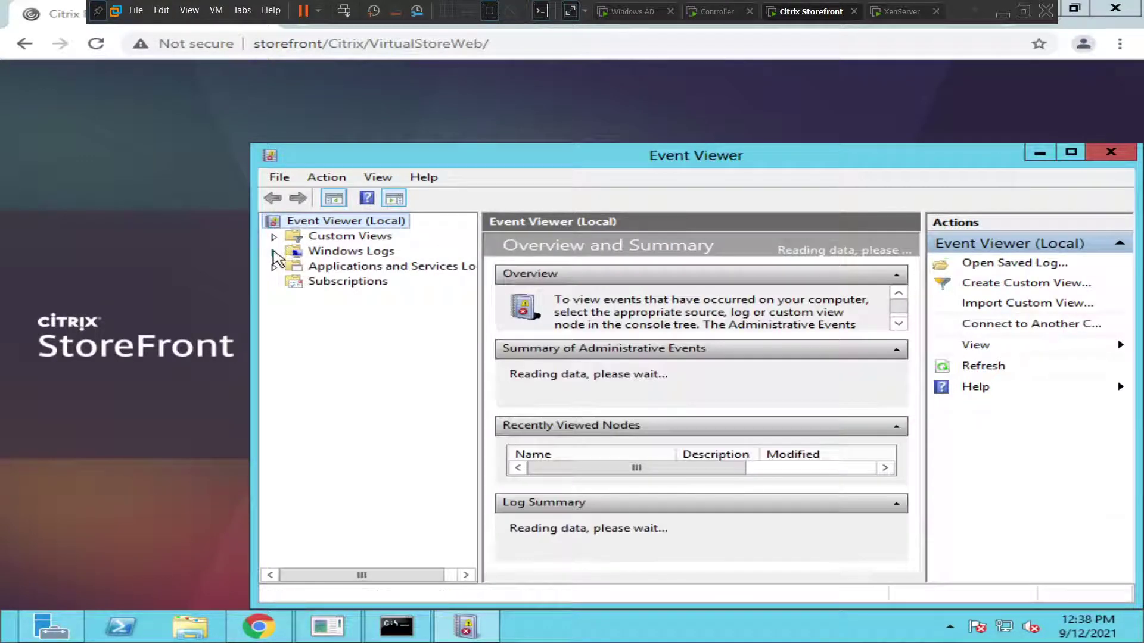
Step: Open the Application log under Windows Logs with Event Viewer maximized
{"action": "left_click", "coordinate": [274, 252]}
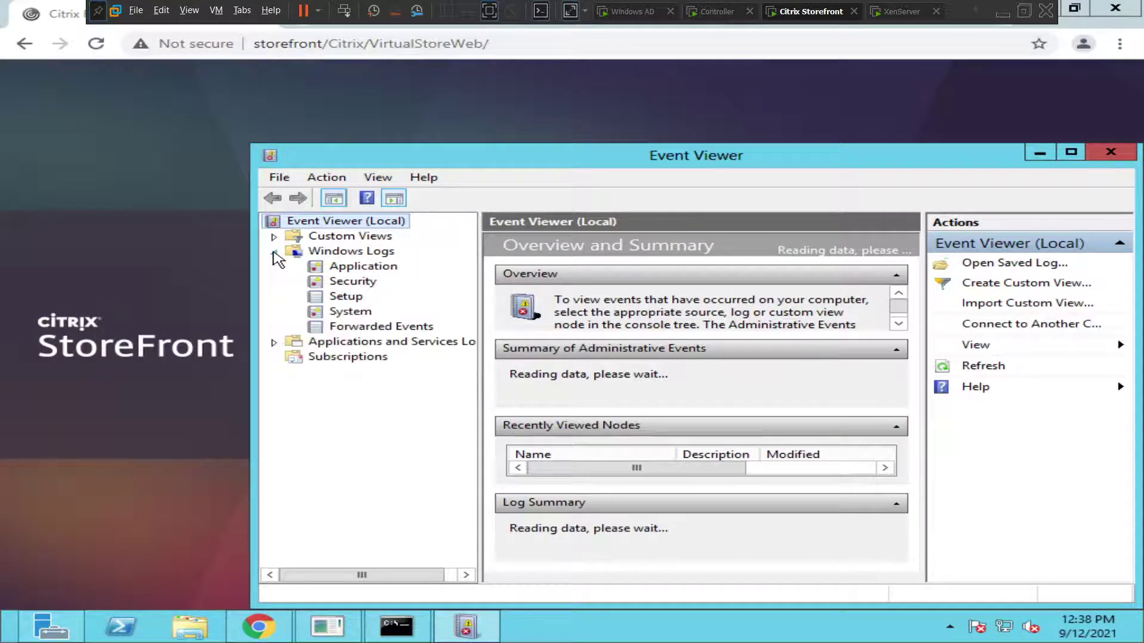
{"action": "left_click", "coordinate": [355, 268]}
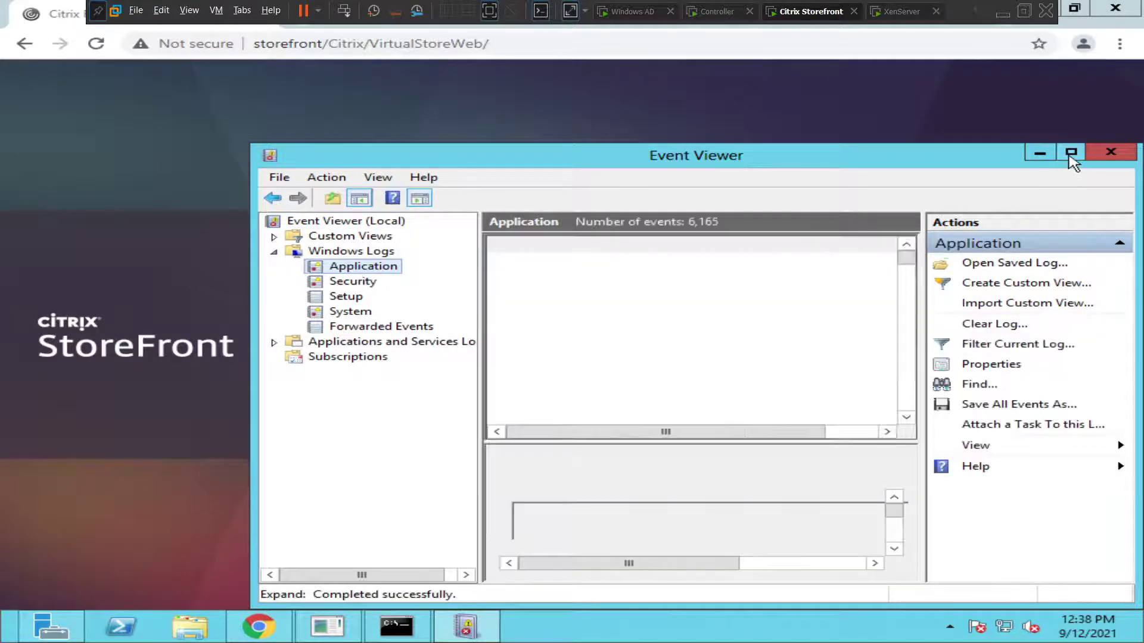
{"action": "left_click", "coordinate": [1070, 153]}
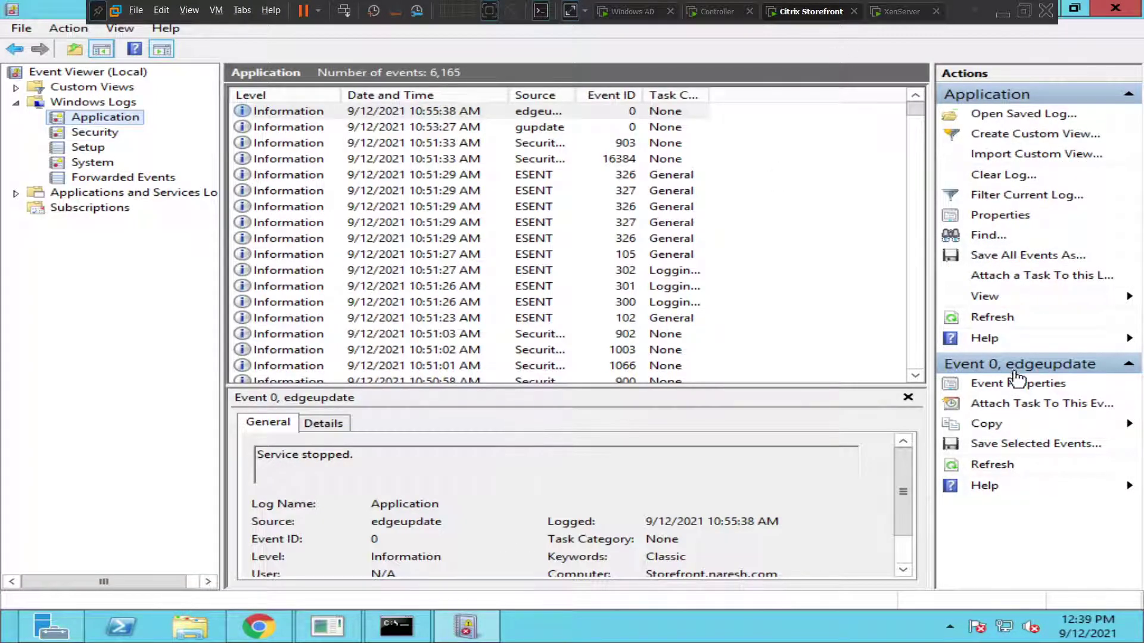
{"action": "scroll", "coordinate": [915, 376], "scroll_direction": "down", "scroll_amount": 1}
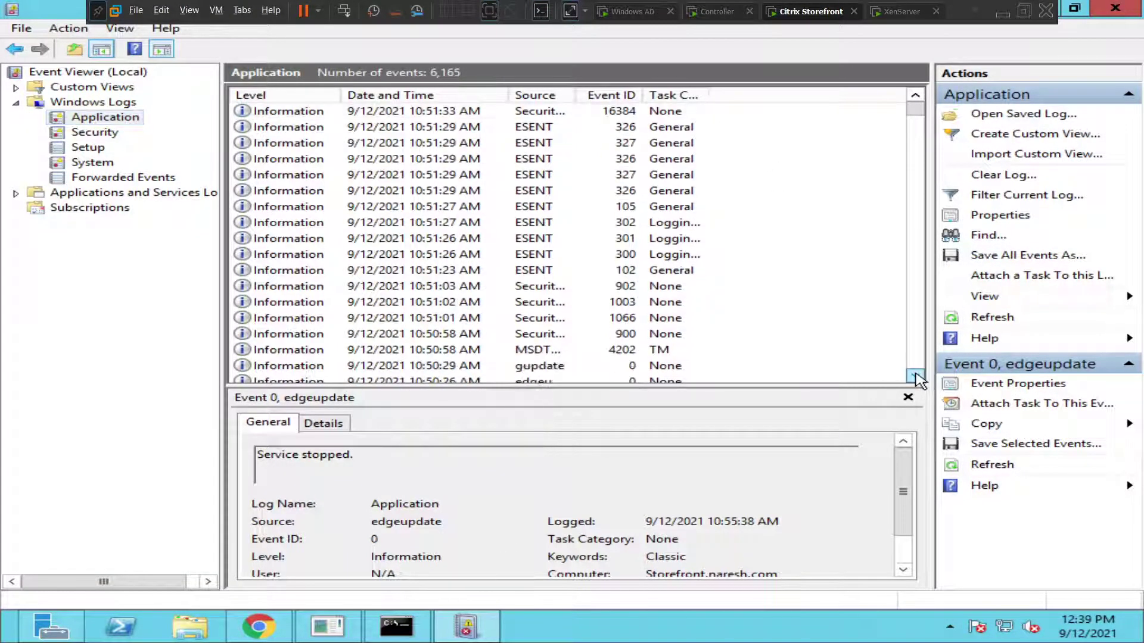
{"action": "scroll", "coordinate": [915, 376], "scroll_direction": "down", "scroll_amount": 4}
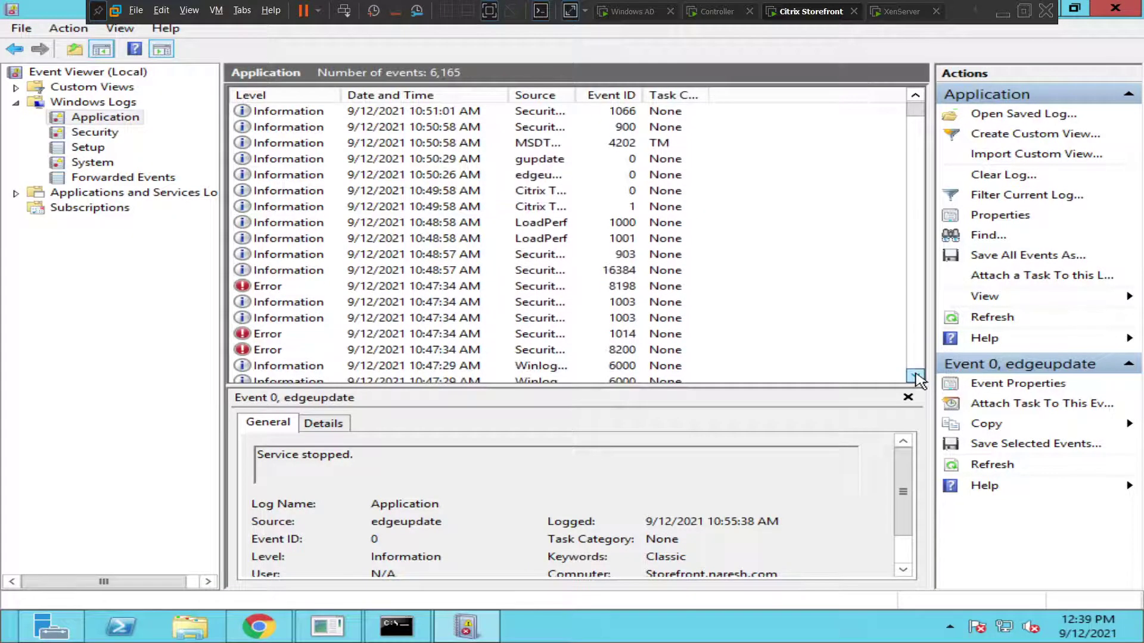
Step: Inspect the details of Security-SPP error event 8198
{"action": "left_click", "coordinate": [431, 291]}
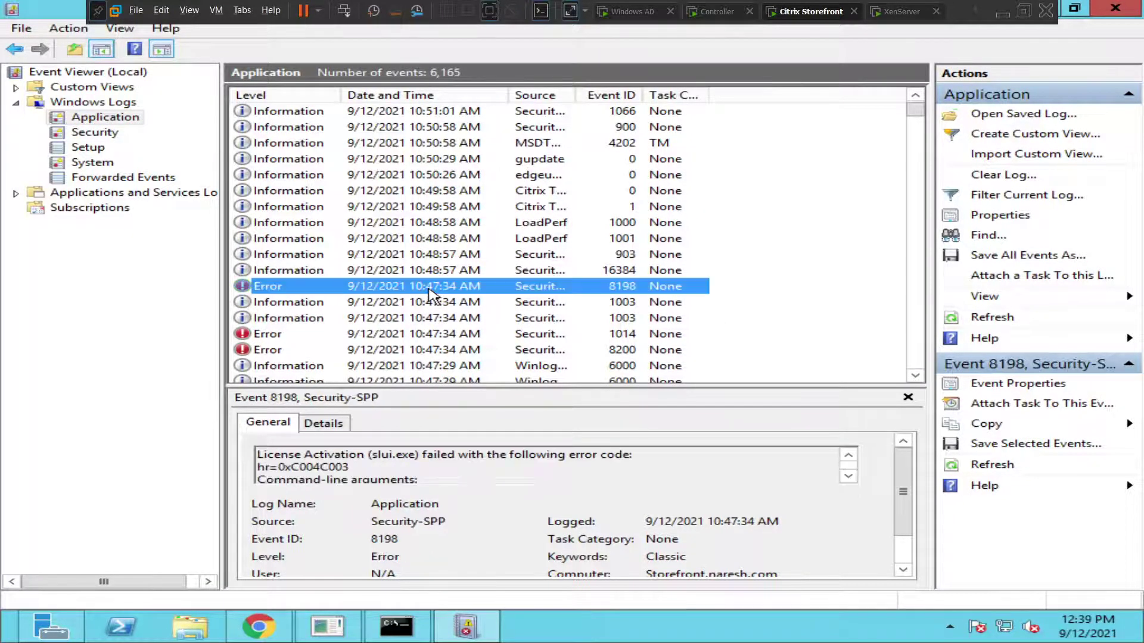
{"action": "left_click", "coordinate": [848, 476]}
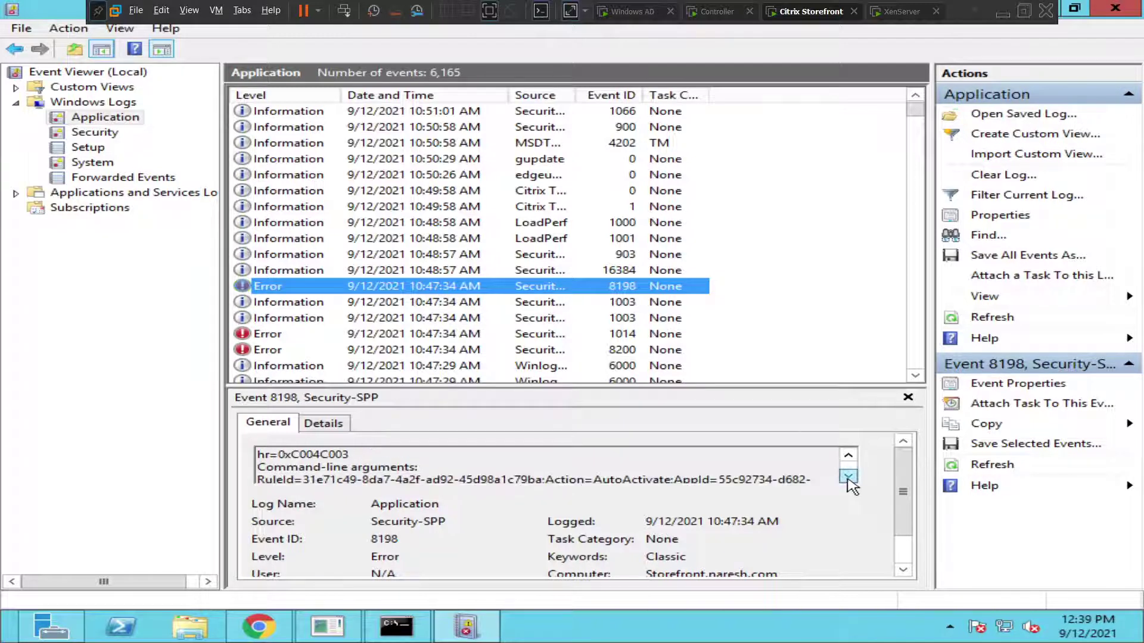
{"action": "left_click", "coordinate": [847, 476]}
{"action": "left_click", "coordinate": [848, 475]}
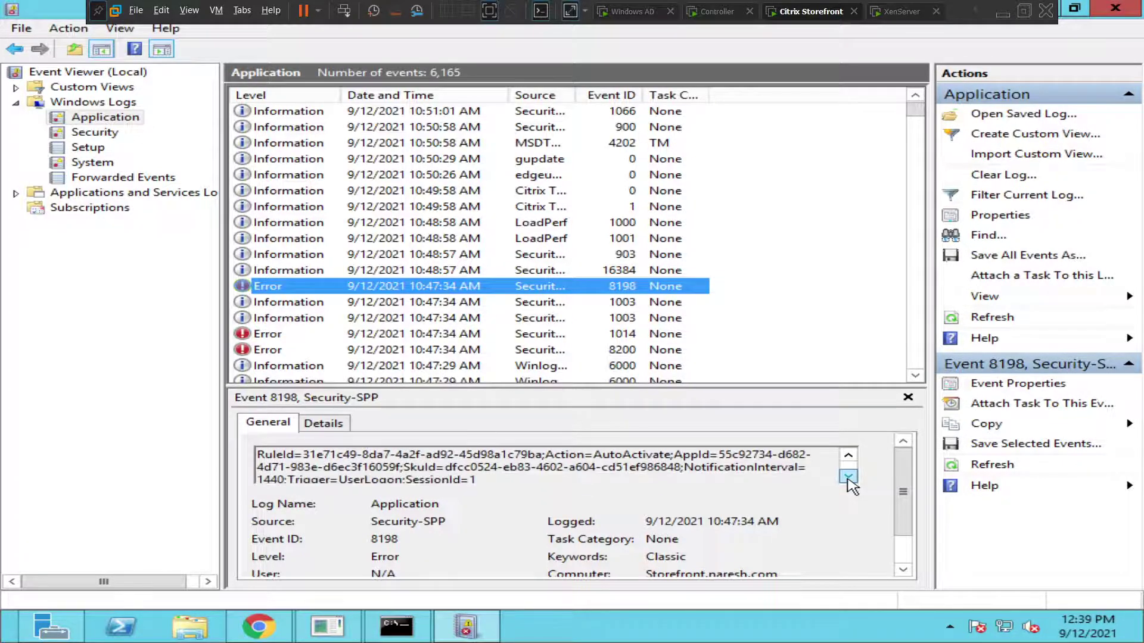
{"action": "left_click", "coordinate": [847, 476]}
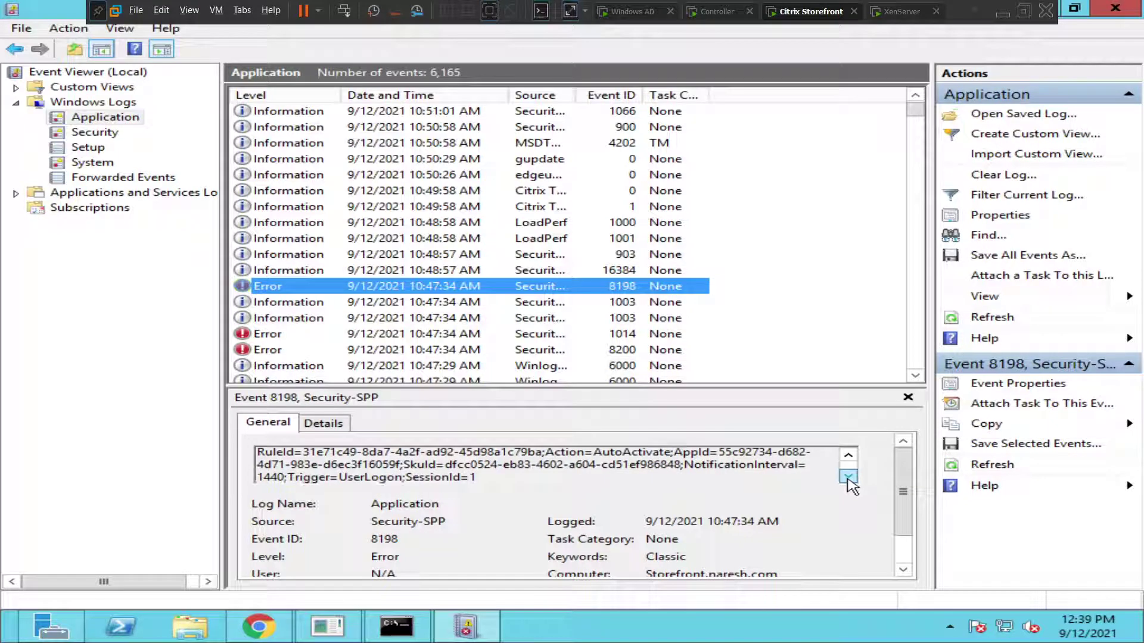
Step: Review error events 1014 and 8200, including the license acquisition failure message
{"action": "left_click", "coordinate": [481, 337]}
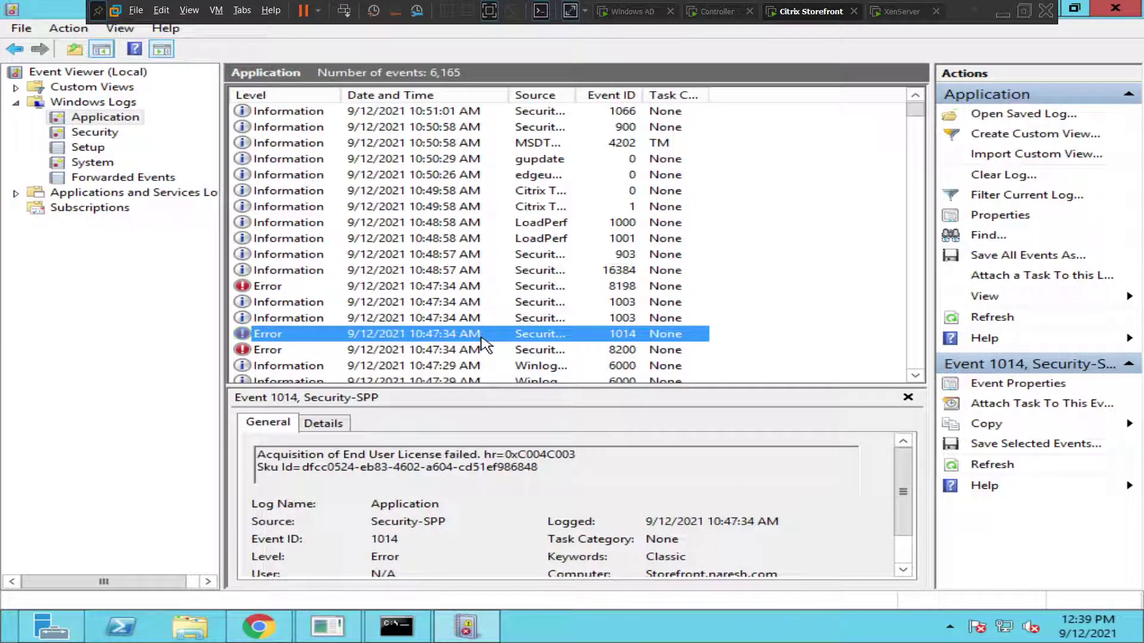
{"action": "left_click", "coordinate": [465, 350]}
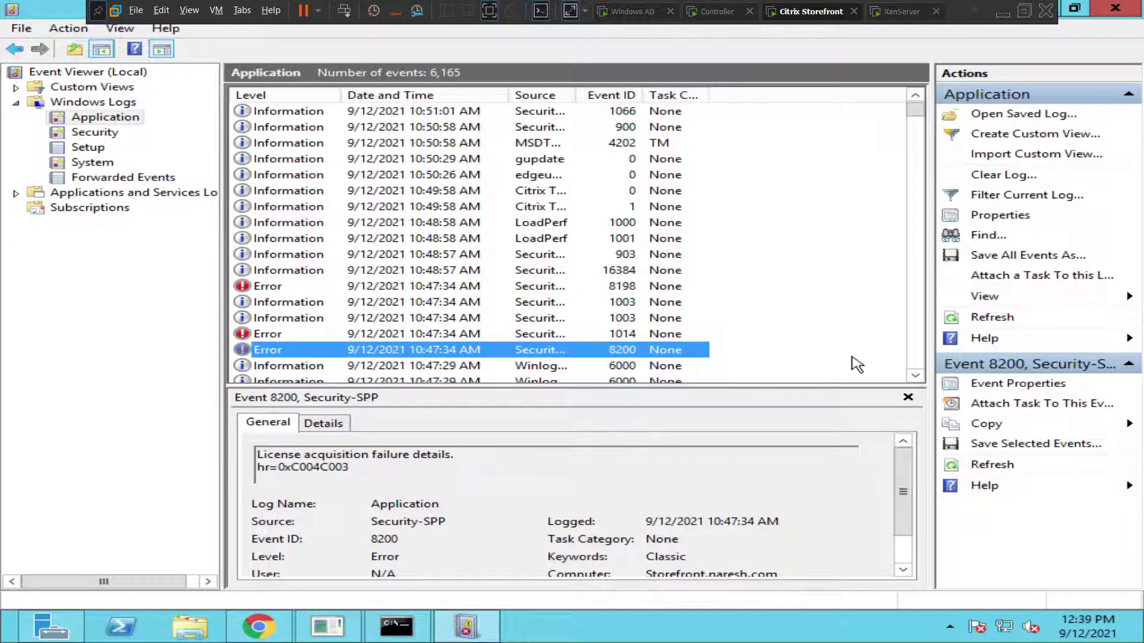
{"action": "left_click", "coordinate": [914, 375]}
{"action": "left_click", "coordinate": [915, 375]}
{"action": "left_click", "coordinate": [915, 376]}
{"action": "scroll", "coordinate": [914, 381], "scroll_direction": "down", "scroll_amount": 3}
{"action": "scroll", "coordinate": [915, 381], "scroll_direction": "down", "scroll_amount": 1}
{"action": "scroll", "coordinate": [916, 384], "scroll_direction": "down", "scroll_amount": 2}
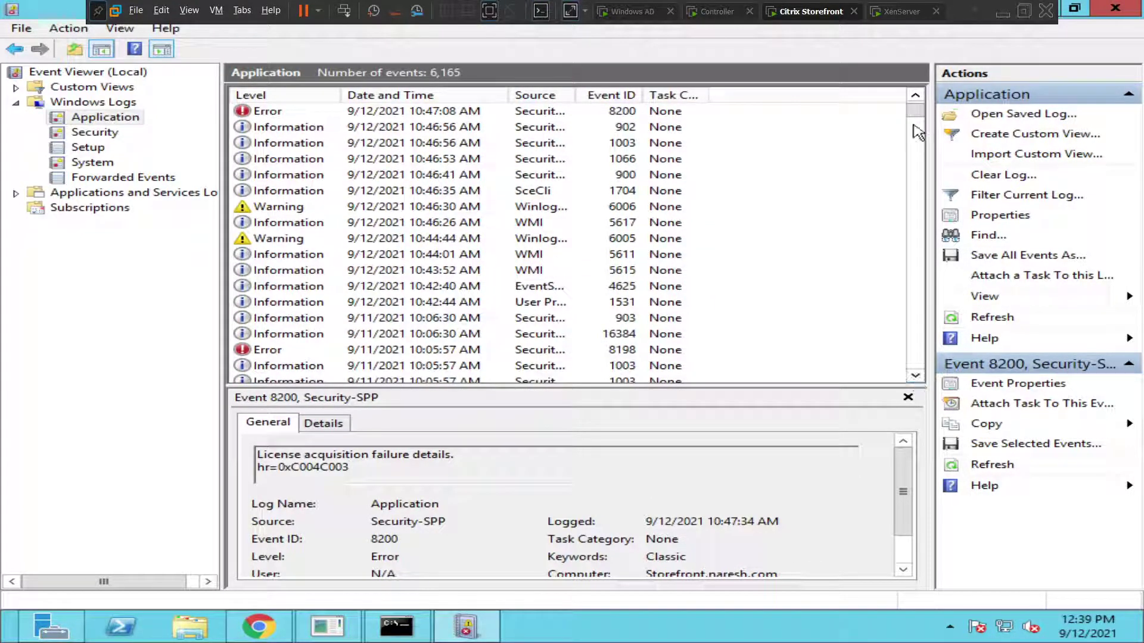
{"action": "scroll", "coordinate": [917, 106], "scroll_direction": "up", "scroll_amount": 5}
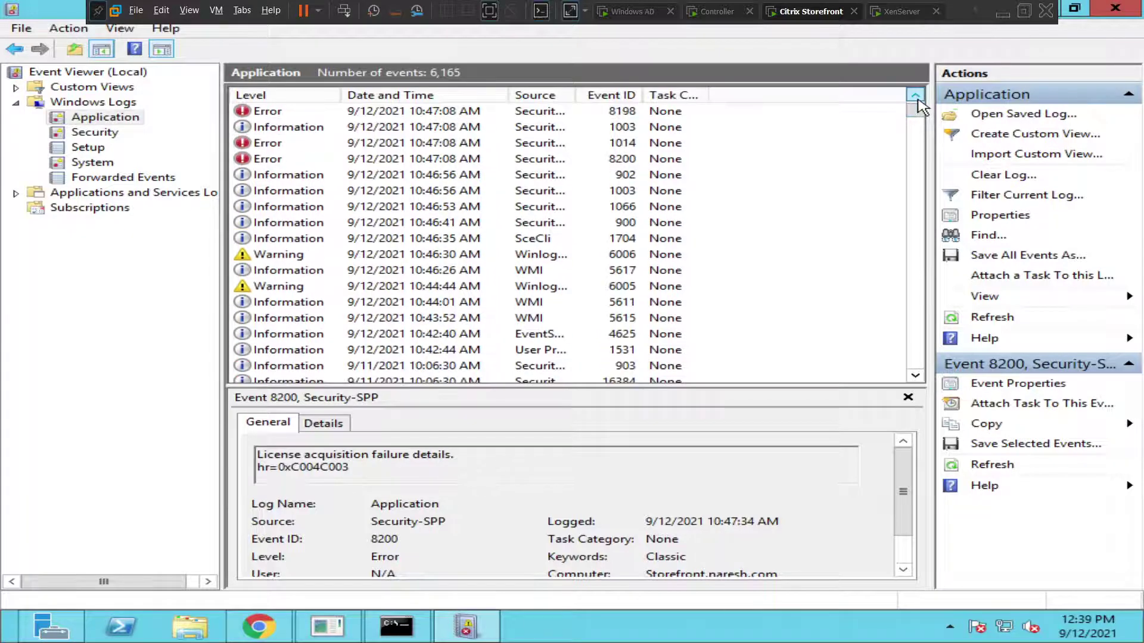
{"action": "scroll", "coordinate": [917, 106], "scroll_direction": "up", "scroll_amount": 10}
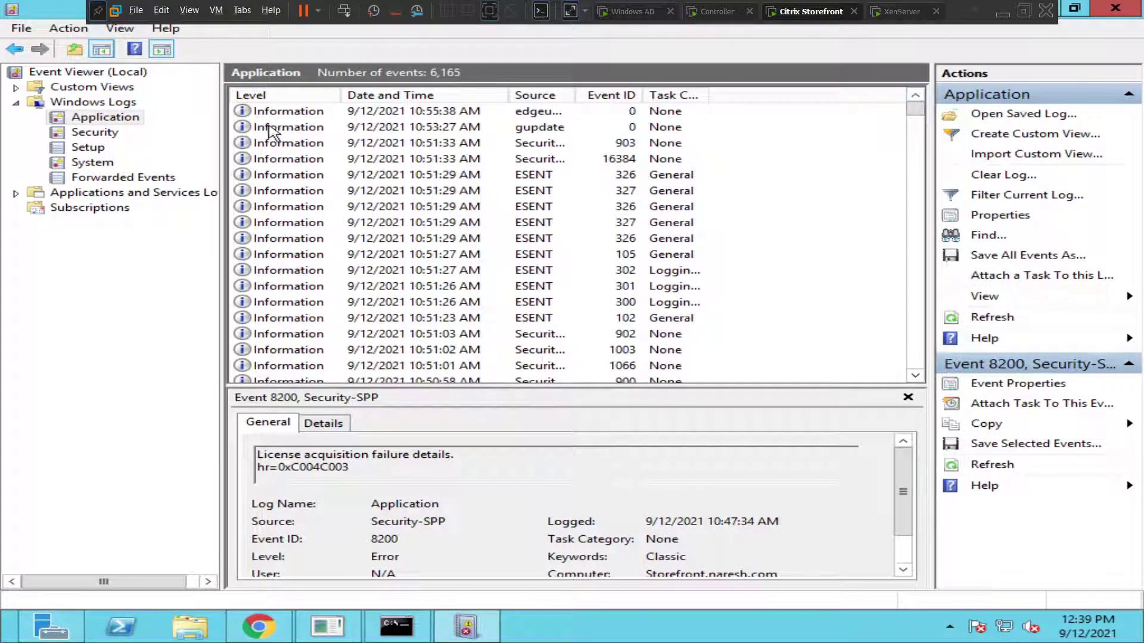
Step: In the System log, locate the event reporting Citrix Default Domain Services entered the stopped state
{"action": "left_click", "coordinate": [87, 166]}
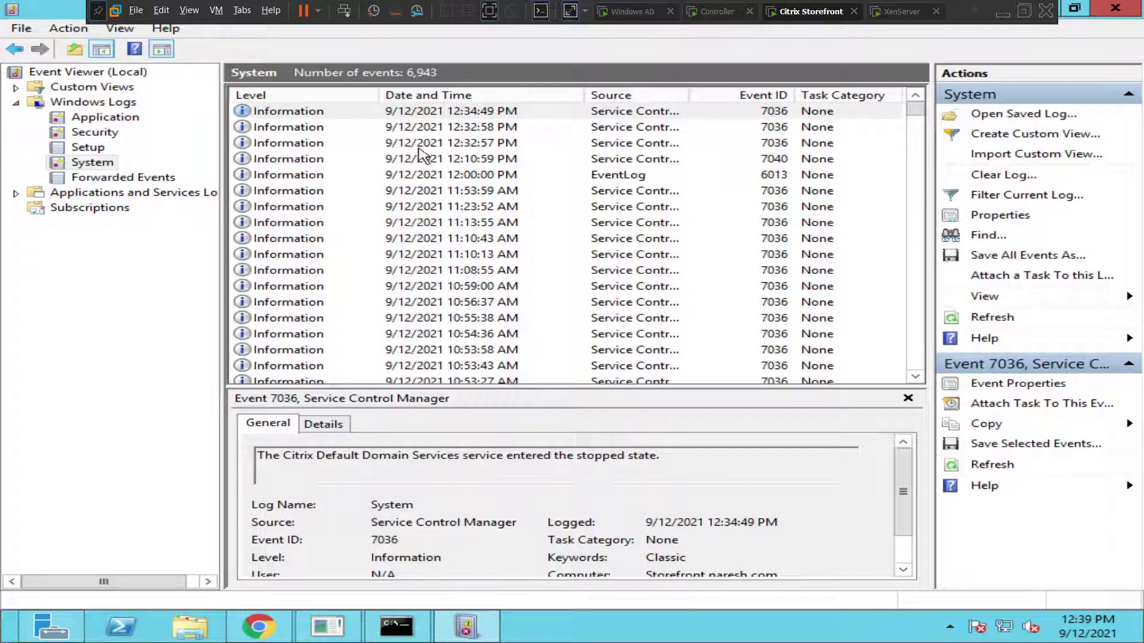
{"action": "left_click", "coordinate": [483, 116]}
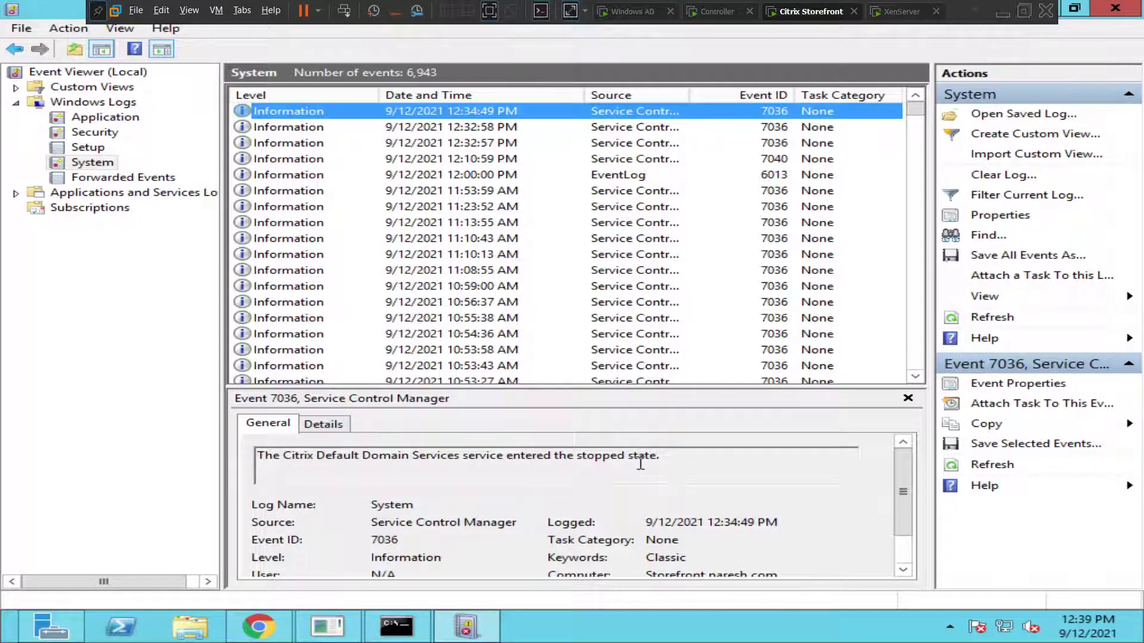
{"action": "left_click", "coordinate": [459, 129]}
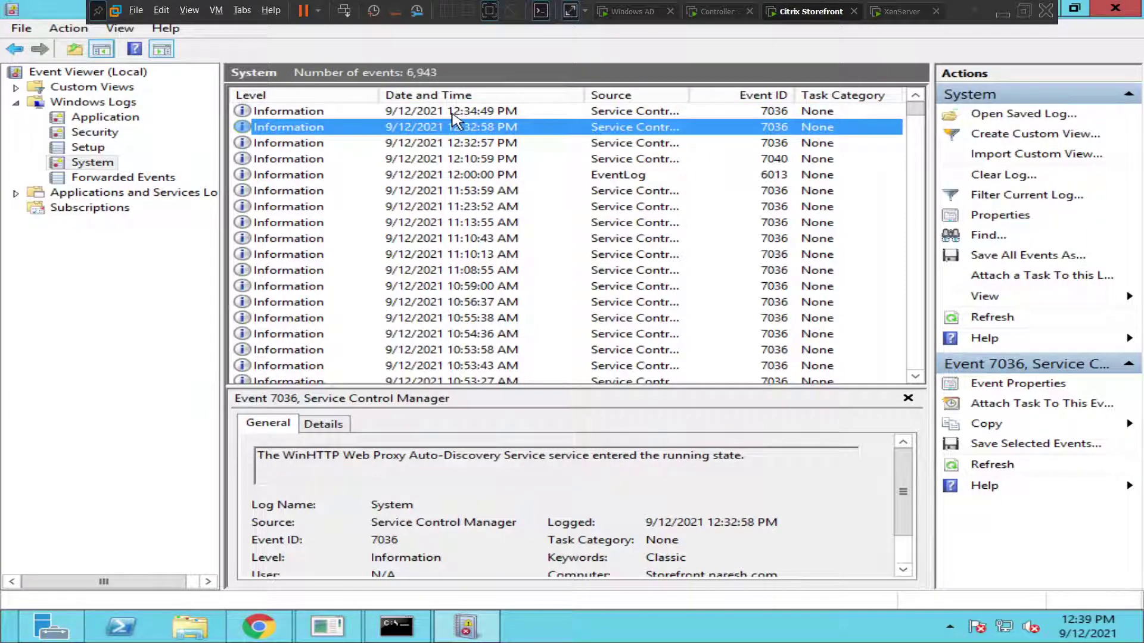
{"action": "left_click", "coordinate": [456, 114]}
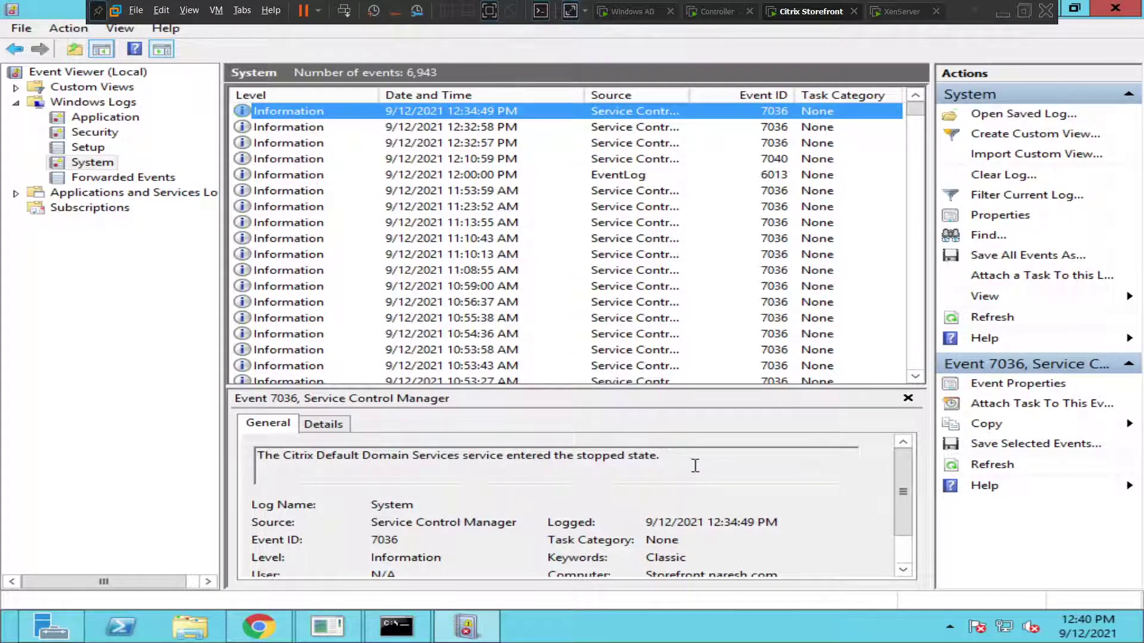
Step: Search 'services', launch the Services console and scroll to Citrix Default Domain Services
{"action": "mouse_move", "coordinate": [1140, 6]}
{"action": "left_click", "coordinate": [1091, 241]}
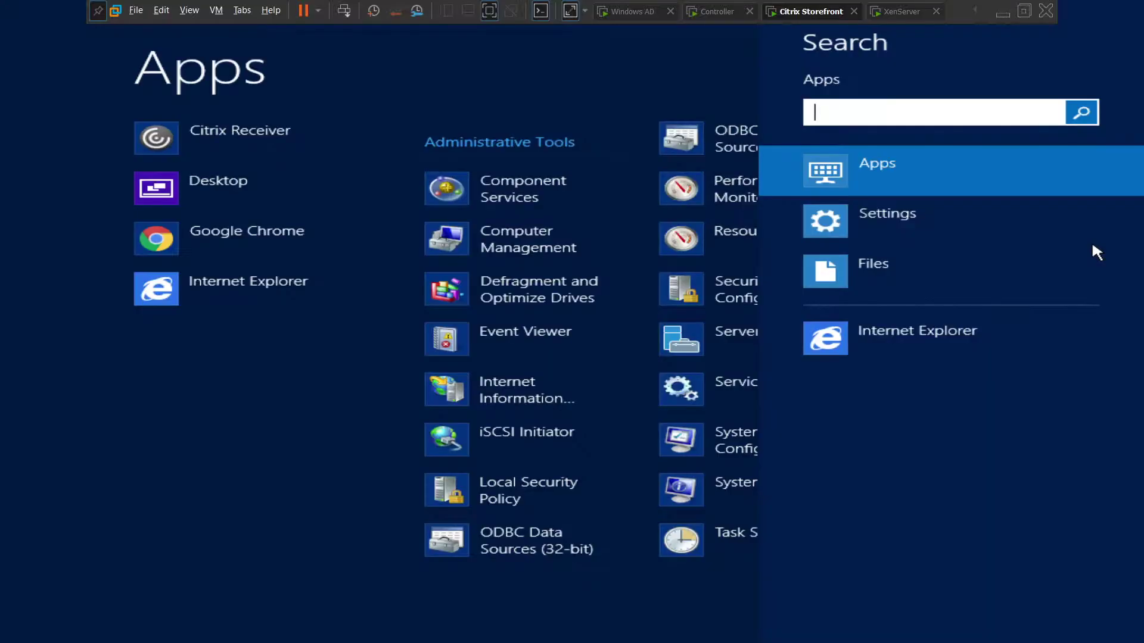
{"action": "type", "text": "services"}
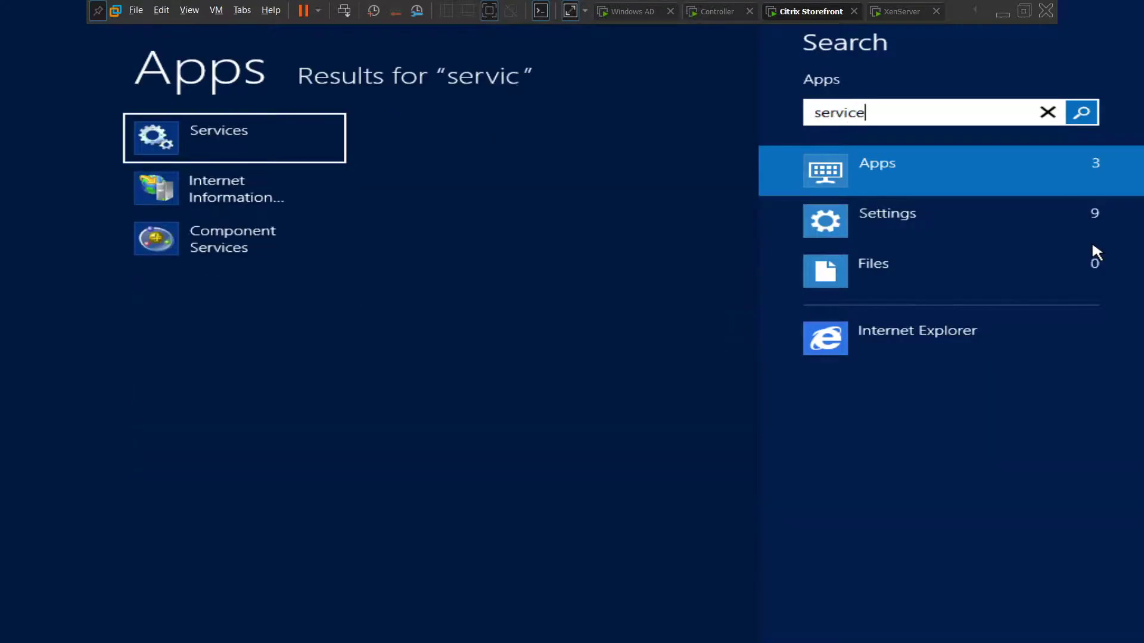
{"action": "left_click", "coordinate": [275, 139]}
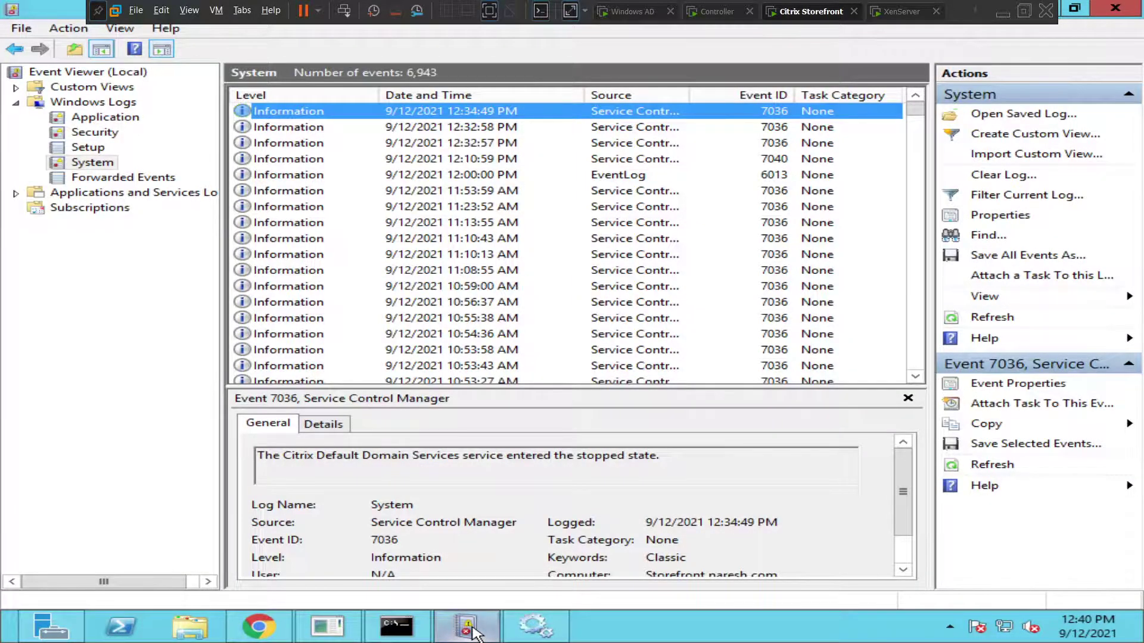
{"action": "left_click", "coordinate": [536, 626]}
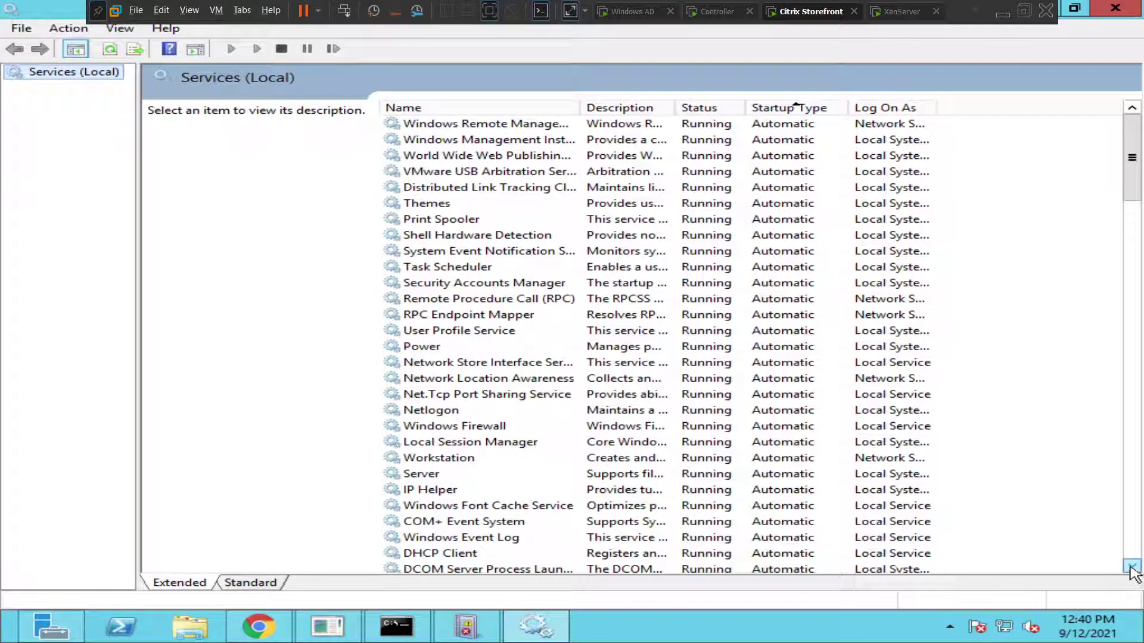
{"action": "left_click_drag", "start_coordinate": [1131, 567], "coordinate": [1131, 567]}
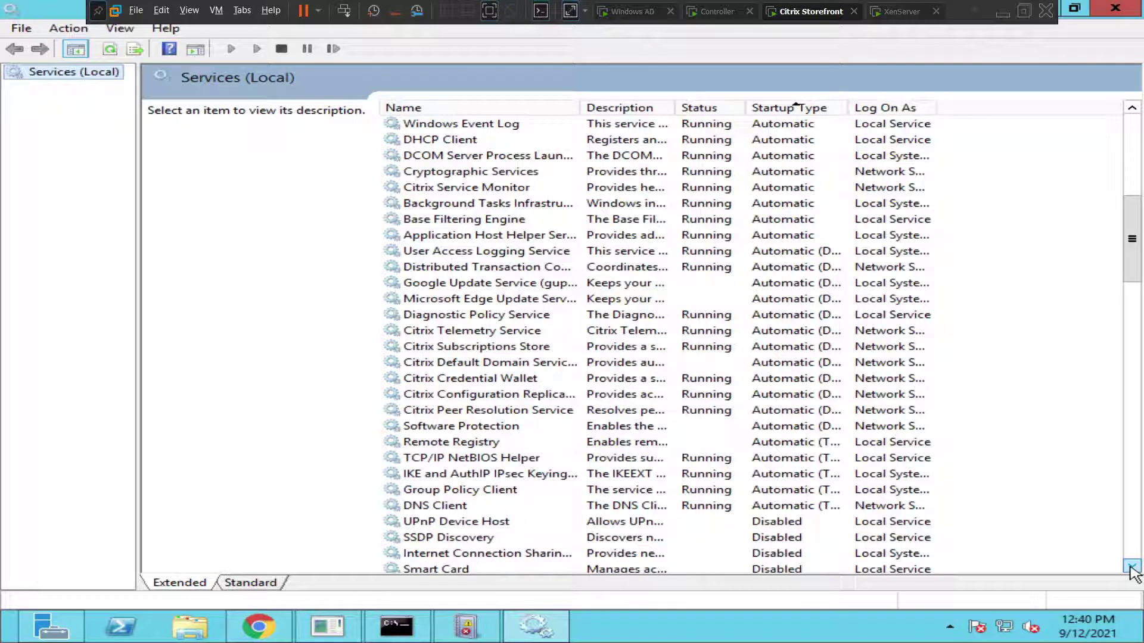
Step: Start Citrix Default Domain Services and refresh the list to confirm it shows Running
{"action": "left_click", "coordinate": [527, 379]}
{"action": "left_click", "coordinate": [501, 364]}
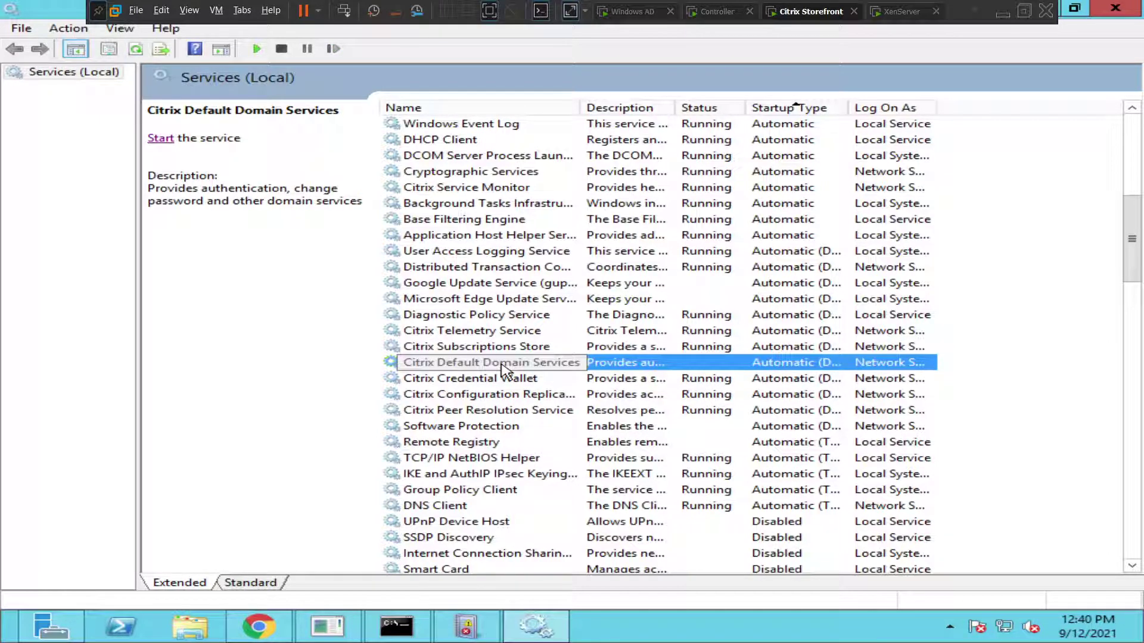
{"action": "left_click", "coordinate": [162, 140]}
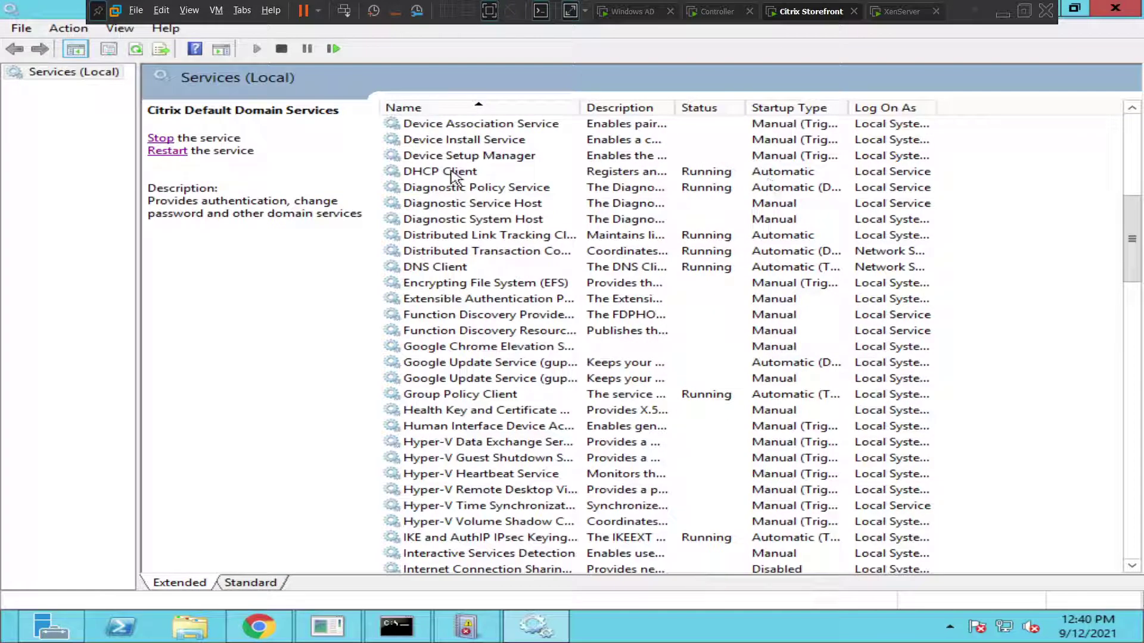
{"action": "left_click", "coordinate": [1135, 132]}
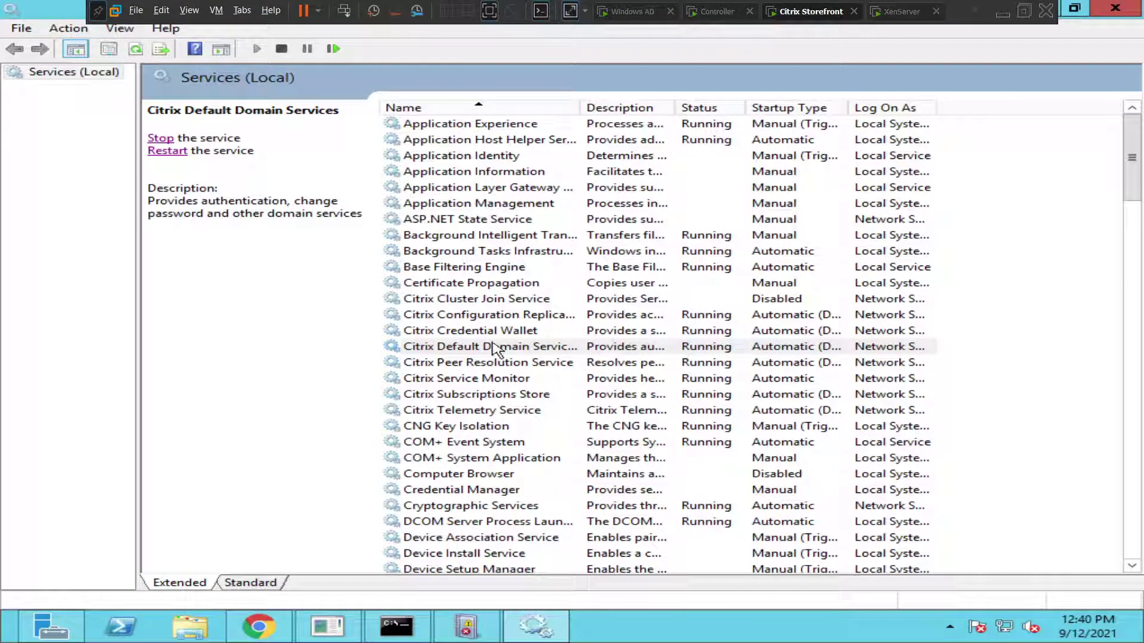
{"action": "left_click", "coordinate": [136, 49]}
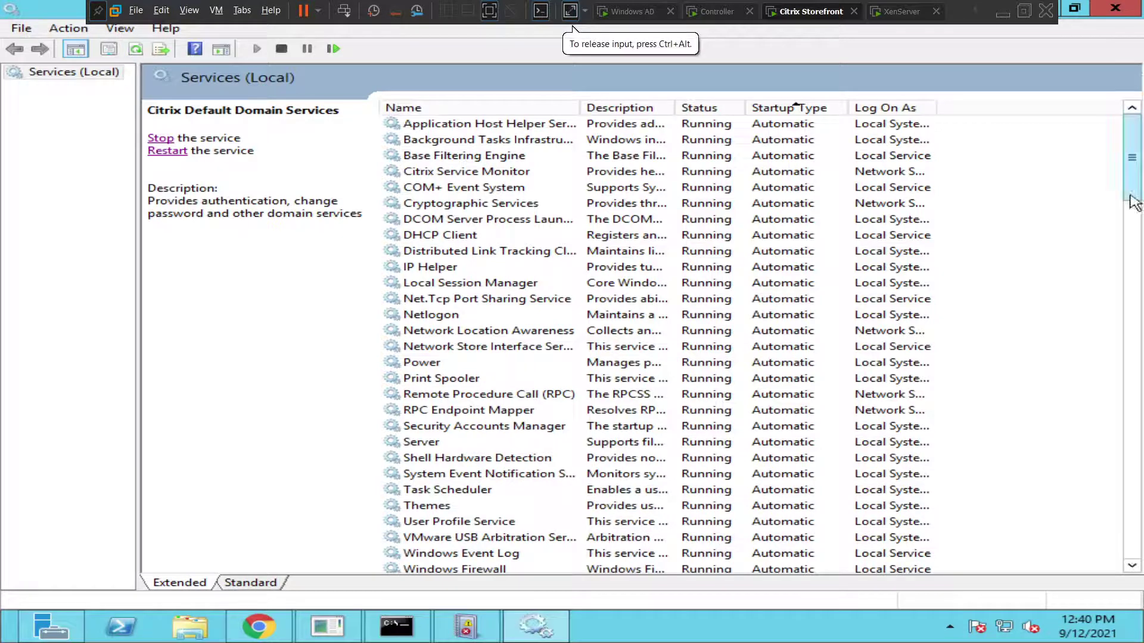
{"action": "left_click_drag", "start_coordinate": [1128, 167], "coordinate": [1139, 228]}
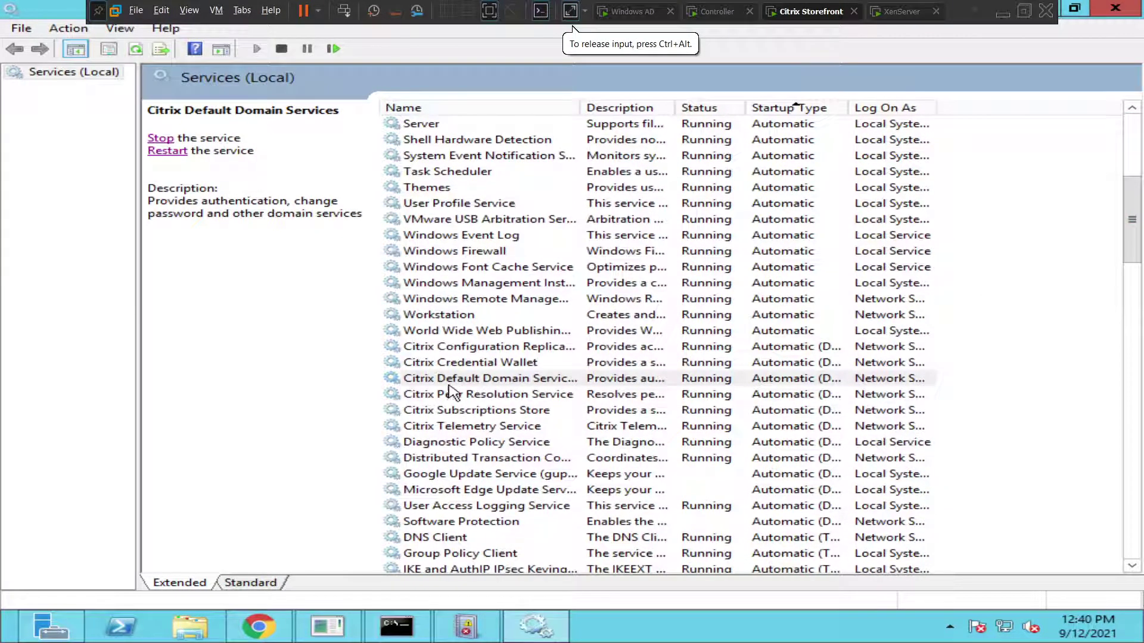
{"action": "left_click", "coordinate": [666, 378]}
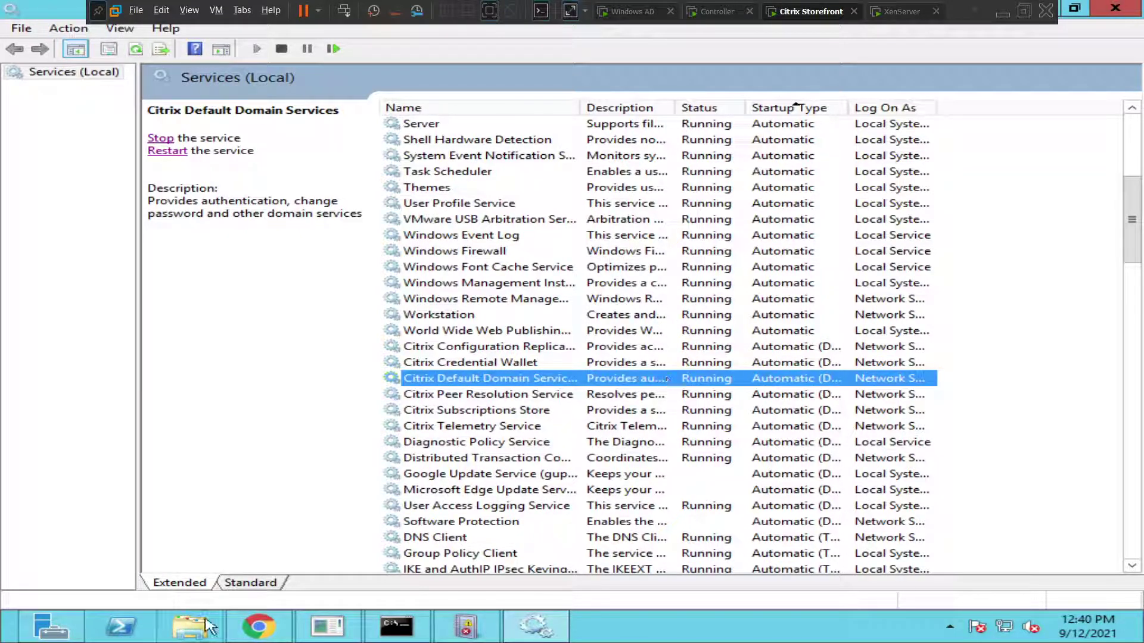
Step: Log on as the citrixuser domain account, correcting a typo, and dismiss the save-password offer
{"action": "left_click", "coordinate": [259, 627]}
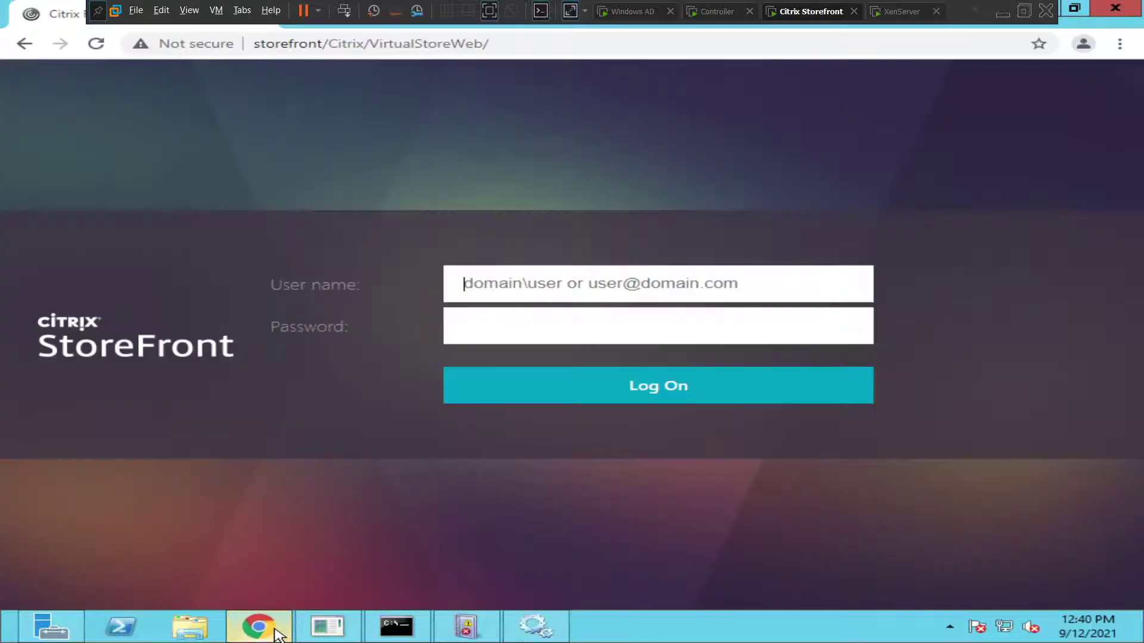
{"action": "left_click", "coordinate": [492, 287]}
{"action": "type", "text": "na"}
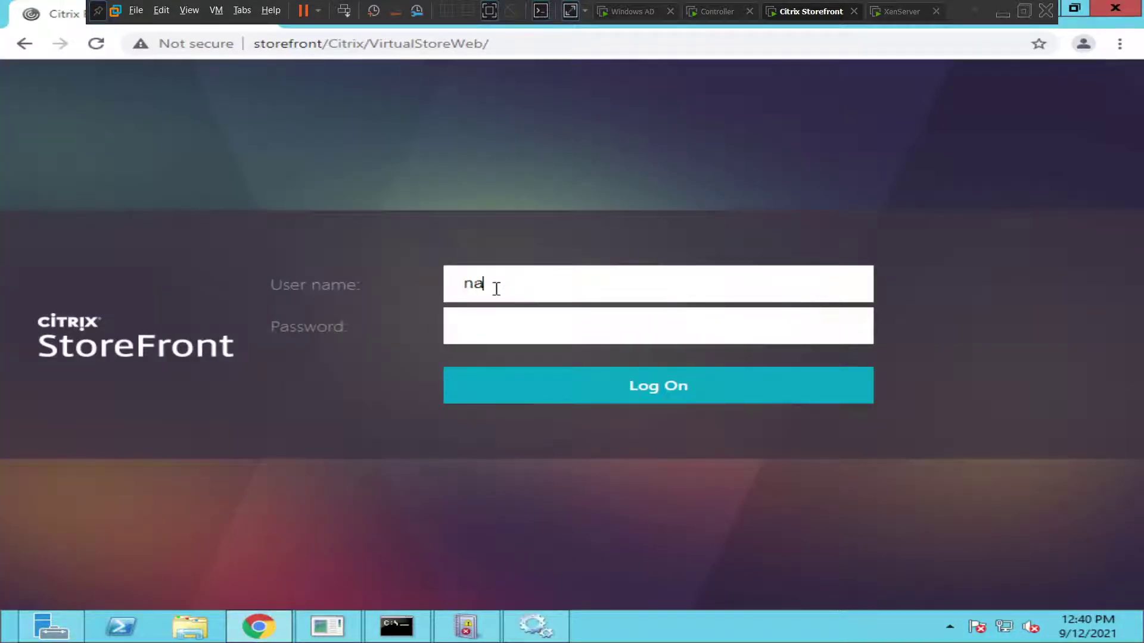
{"action": "type", "text": "resh.com\\citri"}
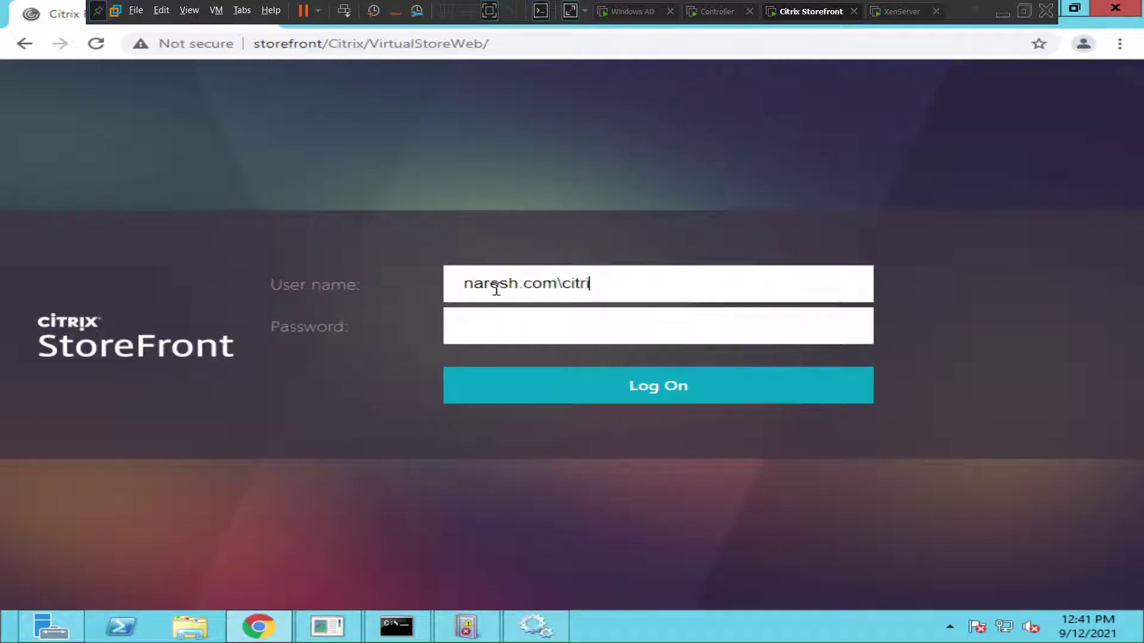
{"action": "type", "text": "xuswr"}
{"action": "key", "text": "BackSpace"}
{"action": "key", "text": "BackSpace"}
{"action": "type", "text": "er"}
{"action": "key", "text": "Tab"}
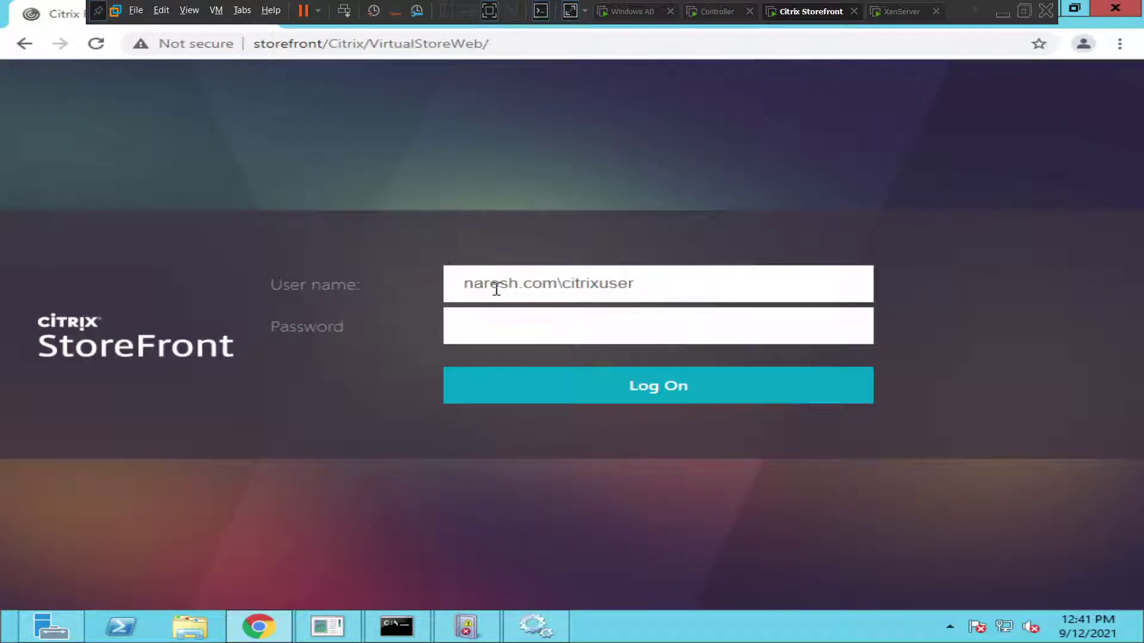
{"action": "type", "text": "••••••••"}
{"action": "left_click", "coordinate": [573, 405]}
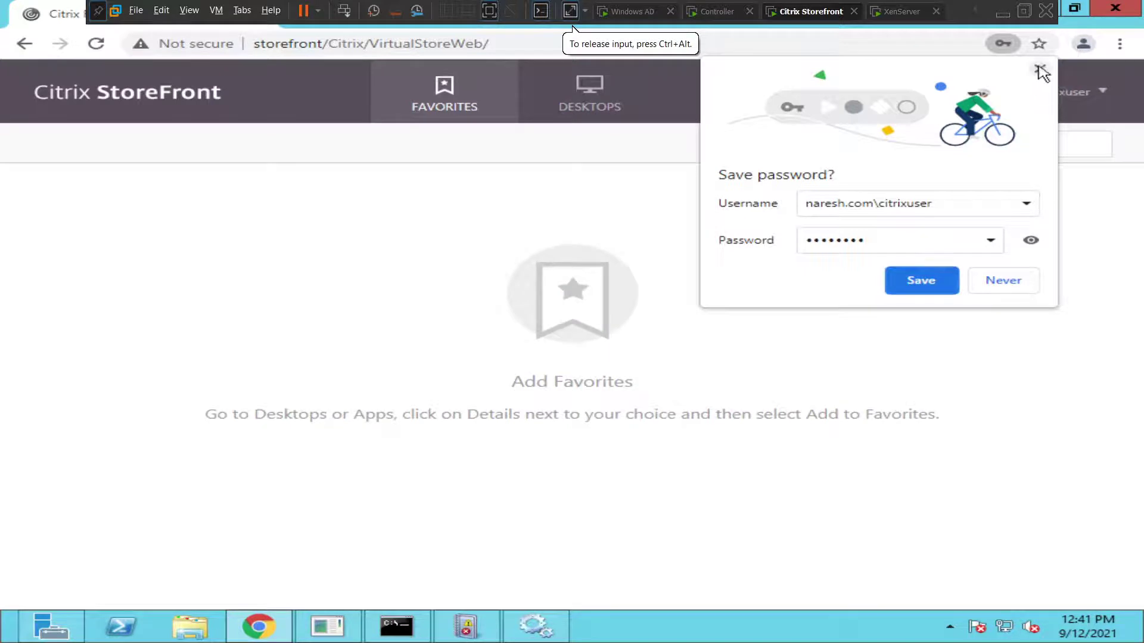
{"action": "left_click", "coordinate": [1039, 68]}
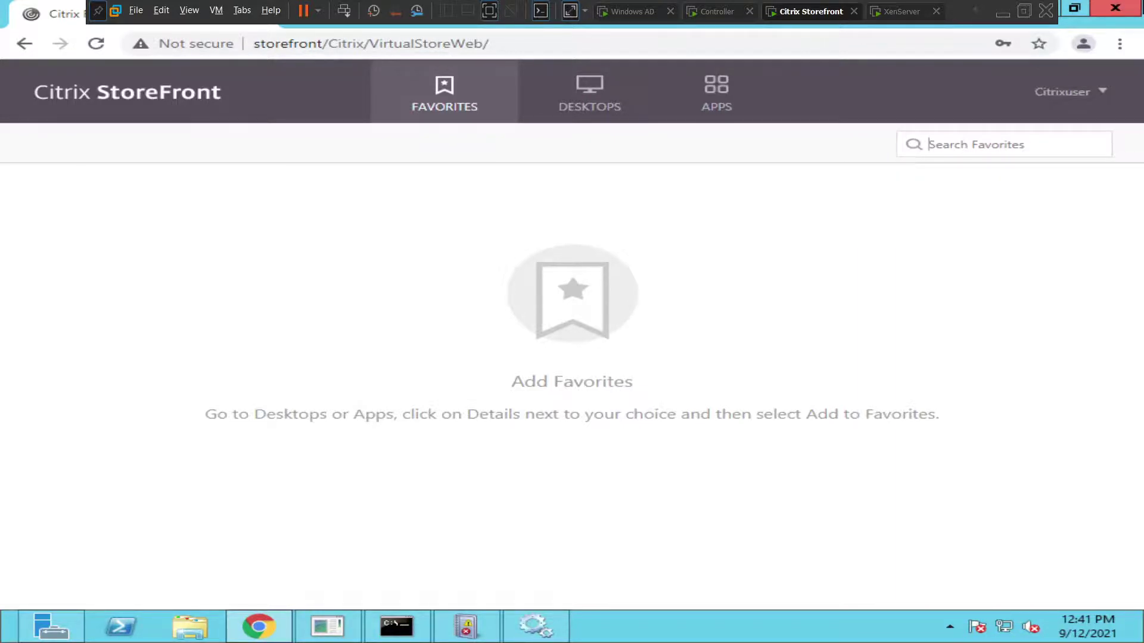
{"action": "left_click", "coordinate": [720, 12]}
{"action": "left_click", "coordinate": [804, 12]}
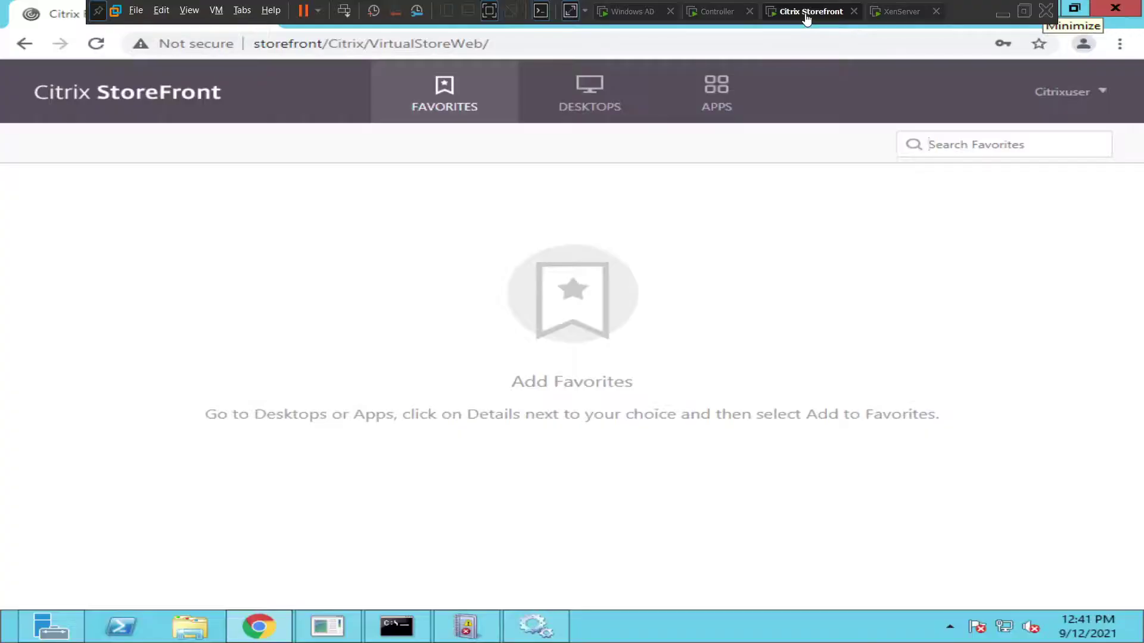
{"action": "left_click", "coordinate": [471, 635]}
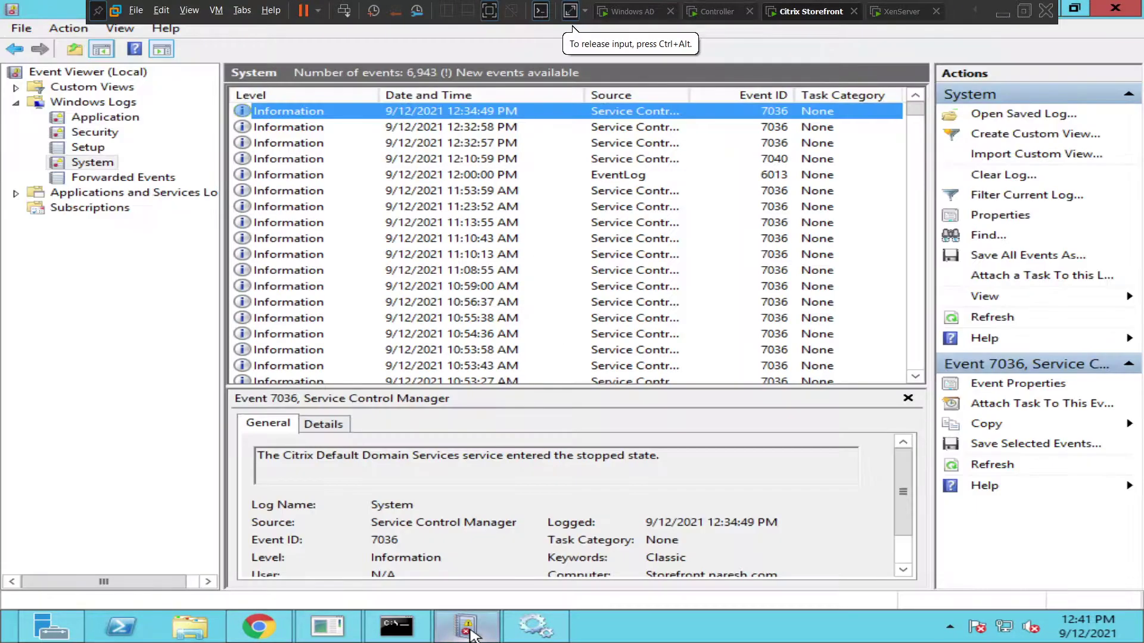